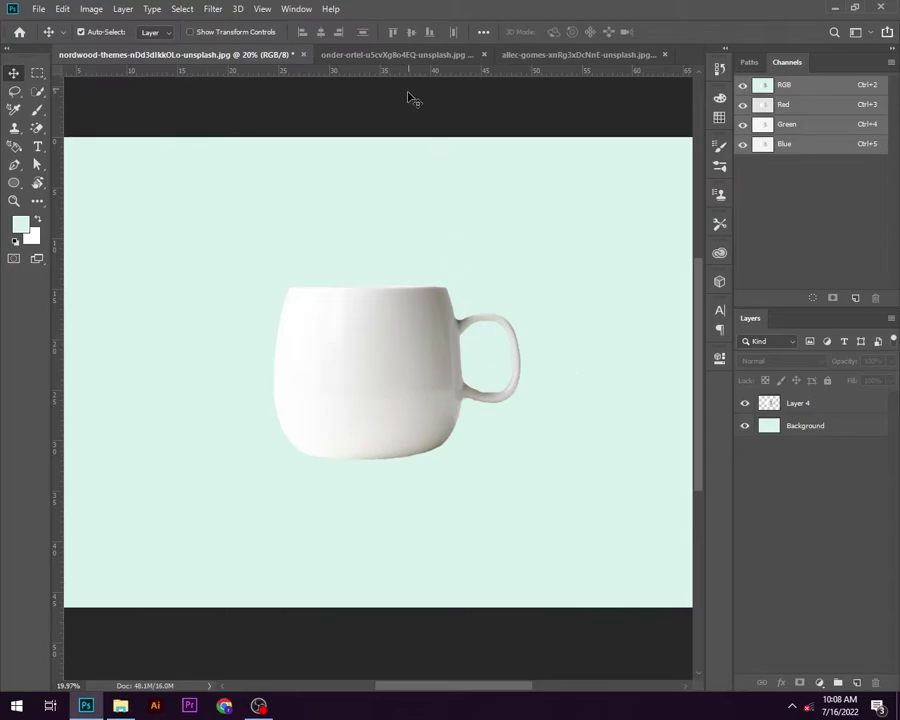
# Step: Bring the whole strawberry into the mug document and scale it down to 65.65% over the mug
pyautogui.click(413, 55)
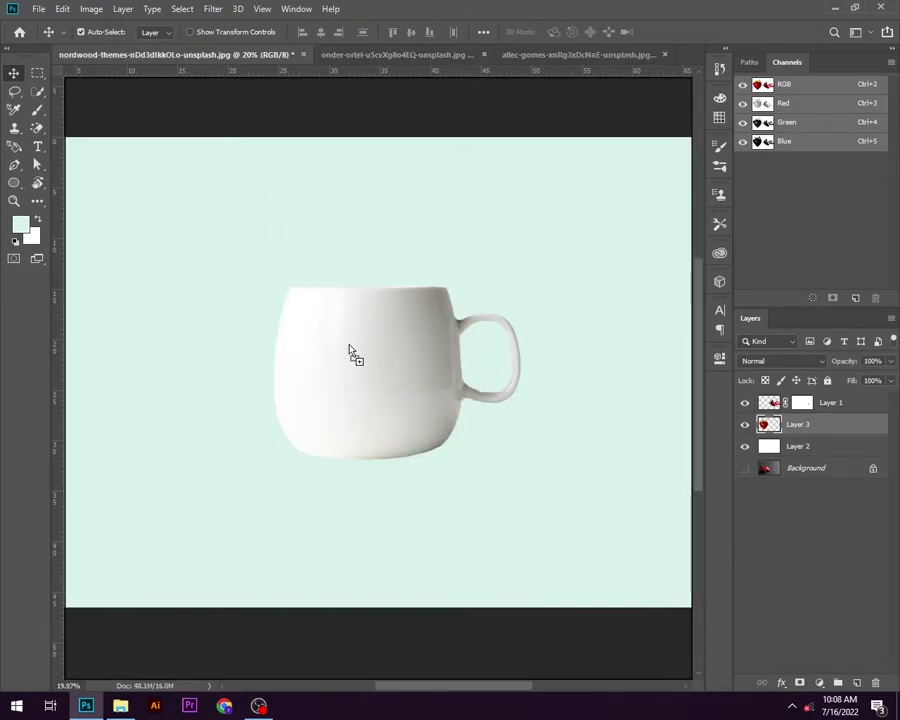
pyautogui.moveTo(293, 350); pyautogui.dragTo(352, 357)
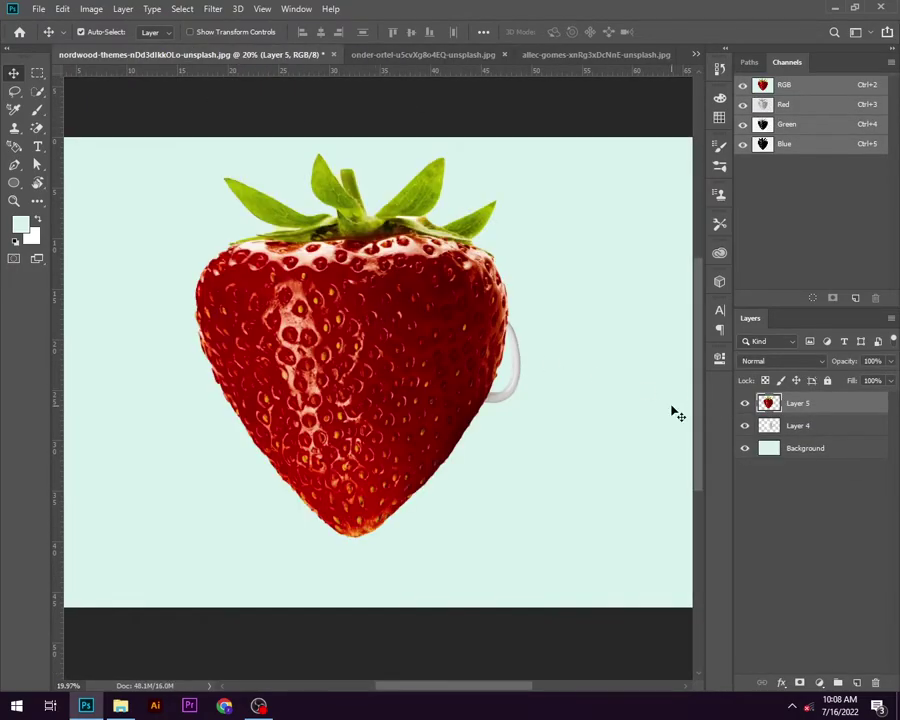
pyautogui.hotkey('ctrl', 't')
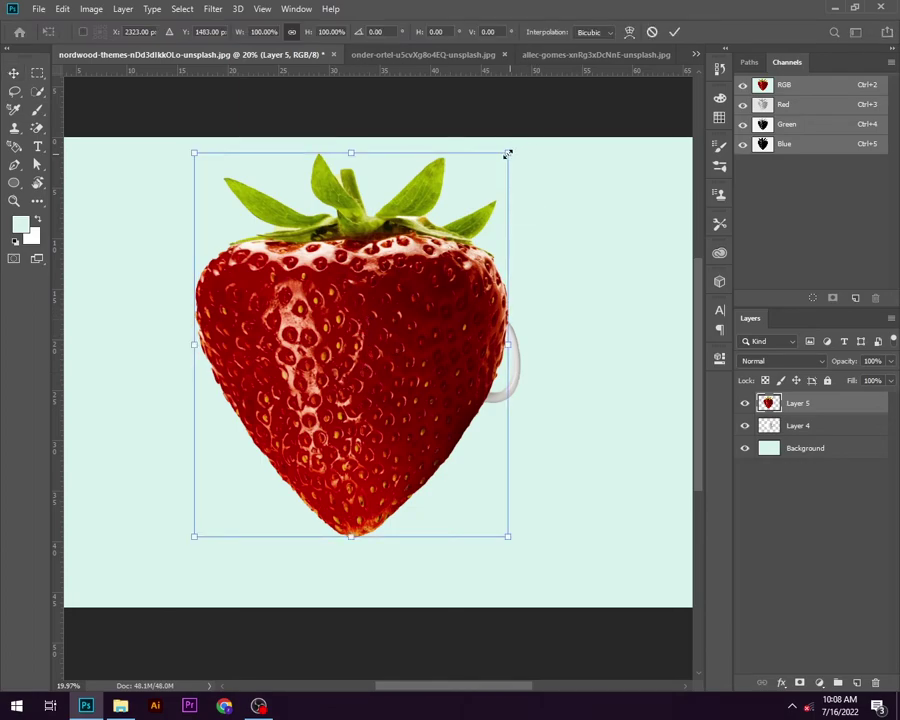
pyautogui.moveTo(508, 153); pyautogui.dragTo(418, 263)
pyautogui.moveTo(300, 402); pyautogui.dragTo(349, 361)
pyautogui.moveTo(363, 490); pyautogui.dragTo(363, 474)
pyautogui.moveTo(350, 306); pyautogui.dragTo(352, 316)
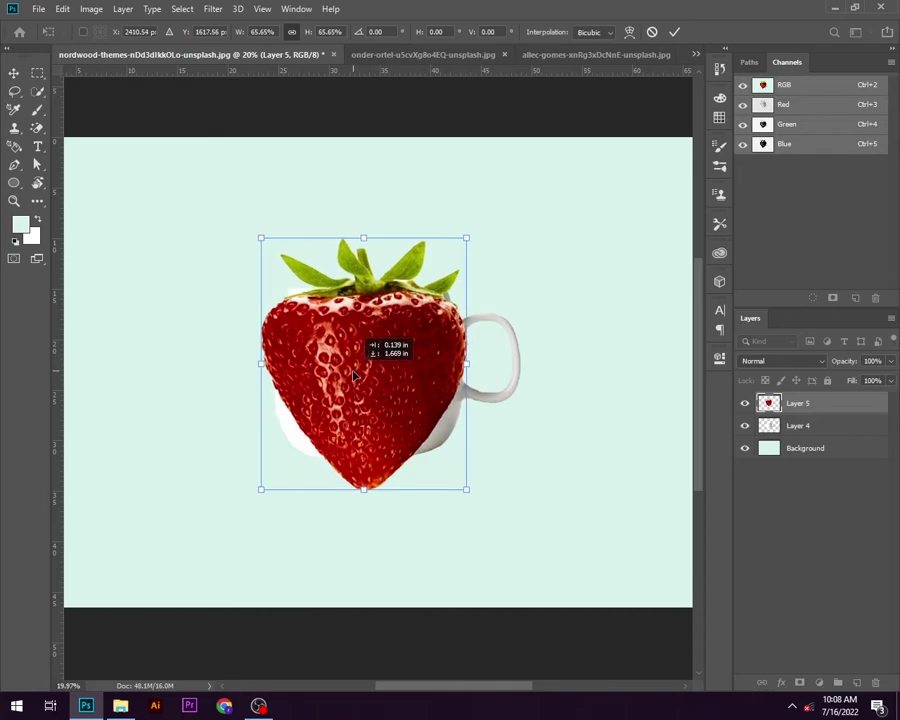
pyautogui.scroll(2, 362, 316)
pyautogui.scroll(-1, 362, 316)
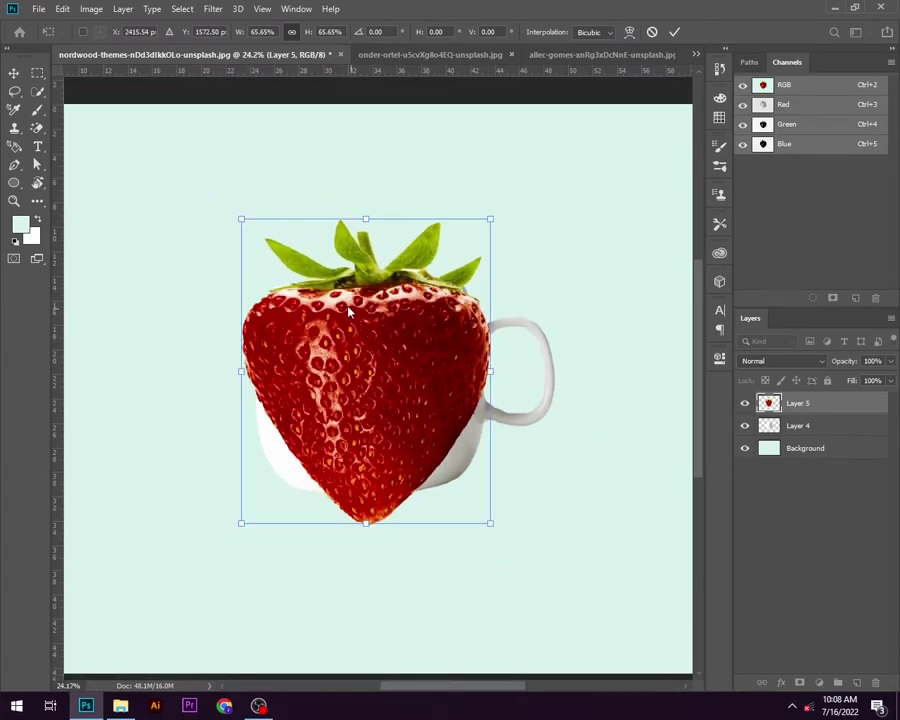
# Step: Warp the strawberry into a rounder, mug-like shape over the mug's body
pyautogui.rightClick(350, 308)
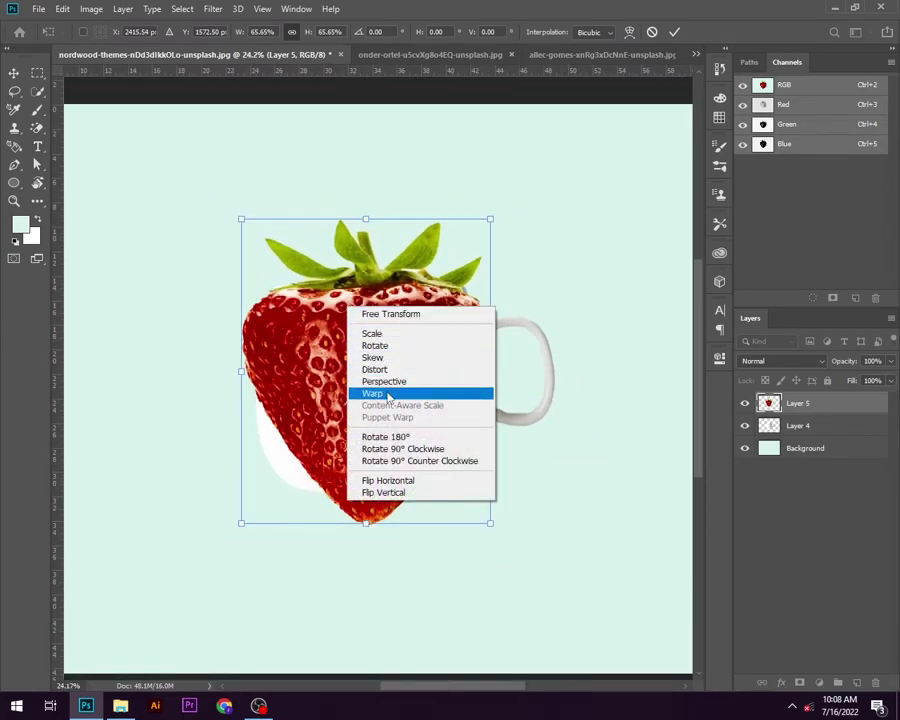
pyautogui.click(372, 393)
pyautogui.moveTo(490, 522); pyautogui.dragTo(562, 517)
pyautogui.moveTo(410, 524); pyautogui.dragTo(477, 470)
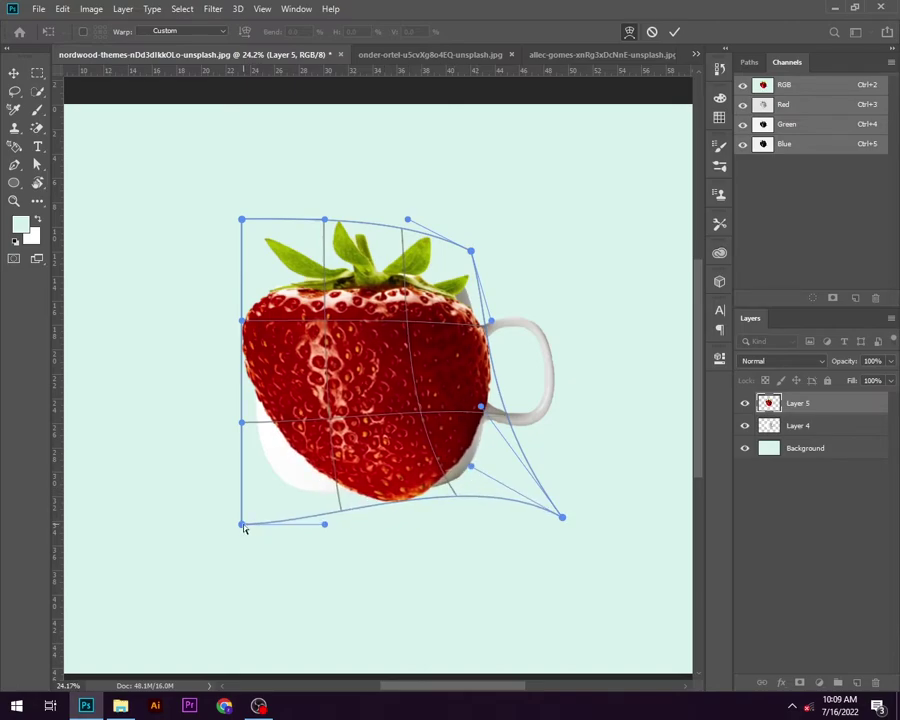
pyautogui.moveTo(241, 523); pyautogui.dragTo(253, 478)
pyautogui.moveTo(245, 323); pyautogui.dragTo(277, 337)
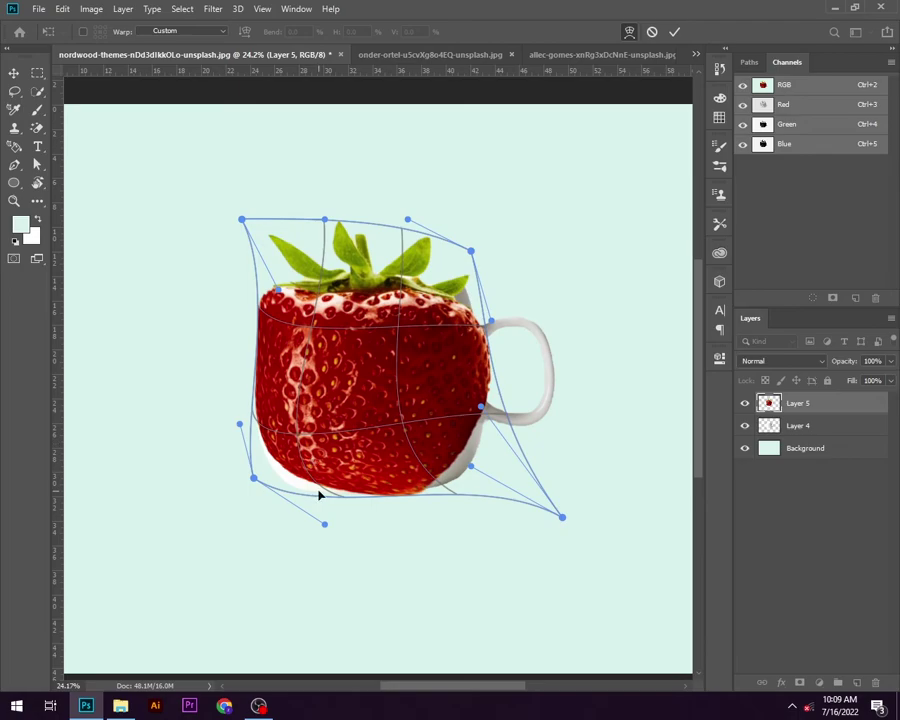
pyautogui.moveTo(316, 490); pyautogui.dragTo(325, 509)
pyautogui.moveTo(403, 432); pyautogui.dragTo(432, 425)
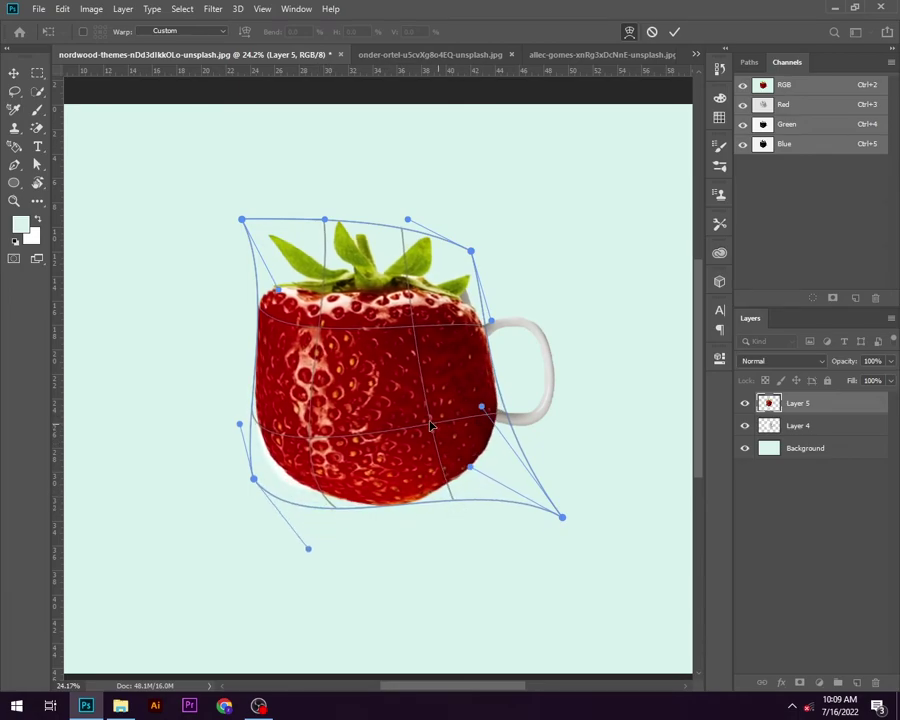
pyautogui.moveTo(471, 251); pyautogui.dragTo(475, 185)
# Step: Commit the warp, clip the strawberry to the mug, and shift a clipped copy over the handle
pyautogui.press('Return')
pyautogui.rightClick(797, 408)
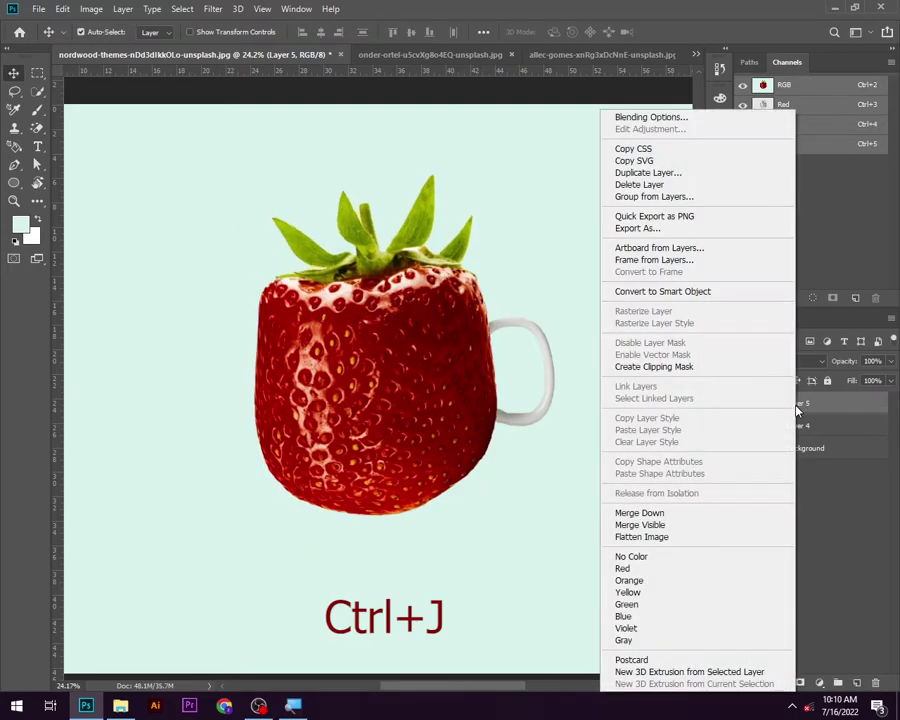
pyautogui.click(655, 366)
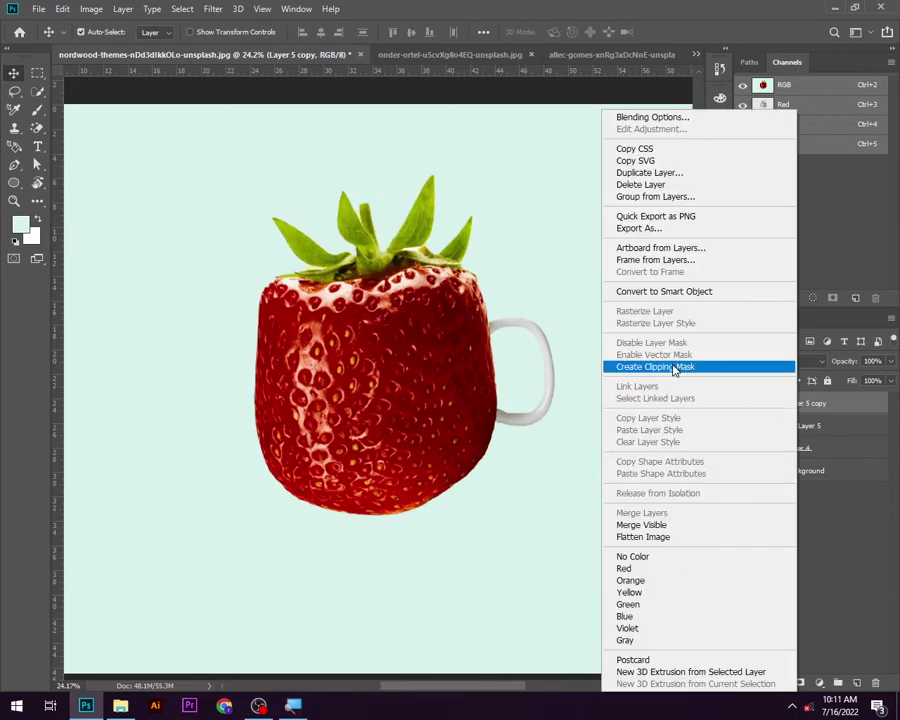
pyautogui.click(675, 367)
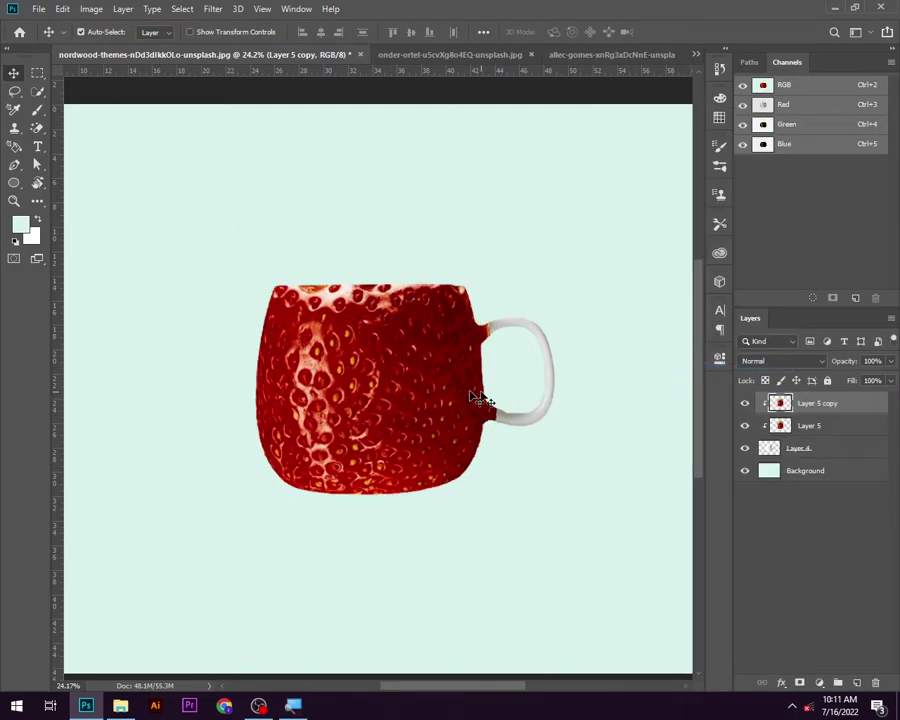
pyautogui.moveTo(381, 390); pyautogui.dragTo(450, 355)
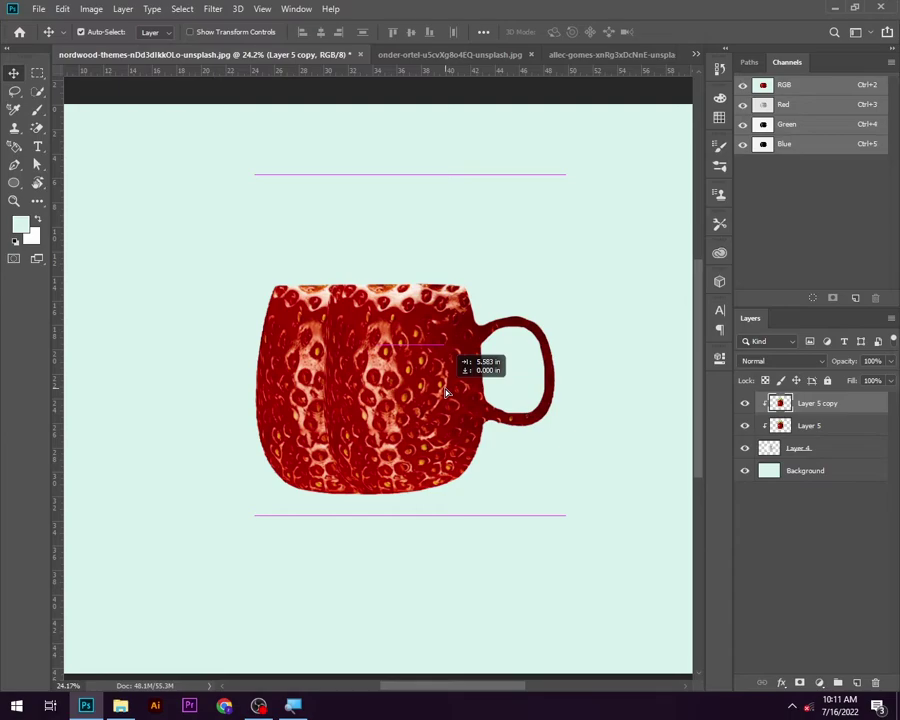
# Step: Mask the strawberry copy, blend its seam with a 300 px brush, then hide the layer
pyautogui.click(799, 686)
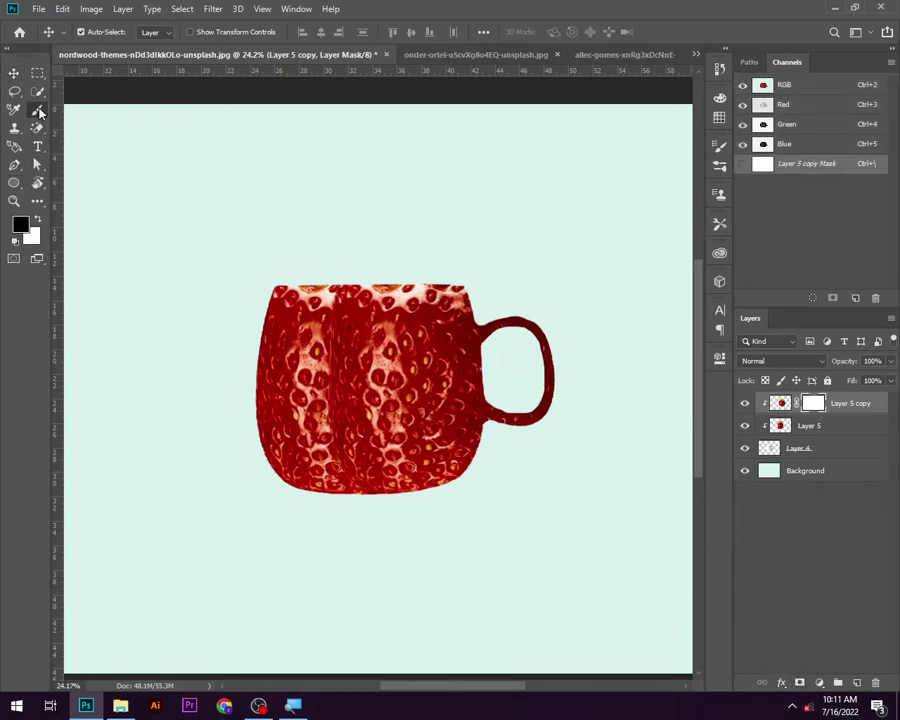
pyautogui.click(37, 109)
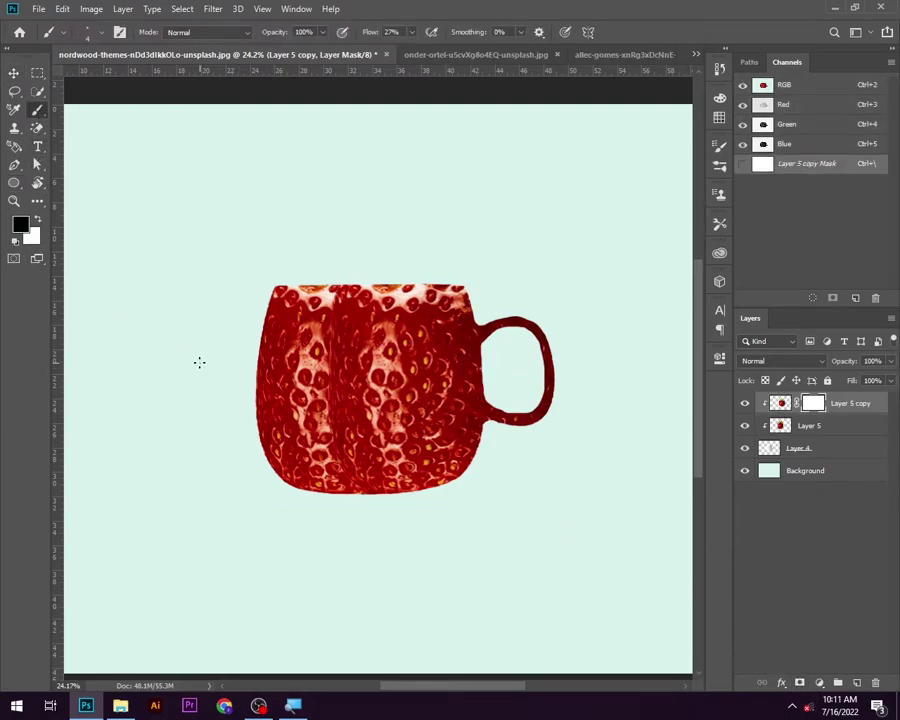
pyautogui.press(']')
pyautogui.press(']')
pyautogui.press(']')
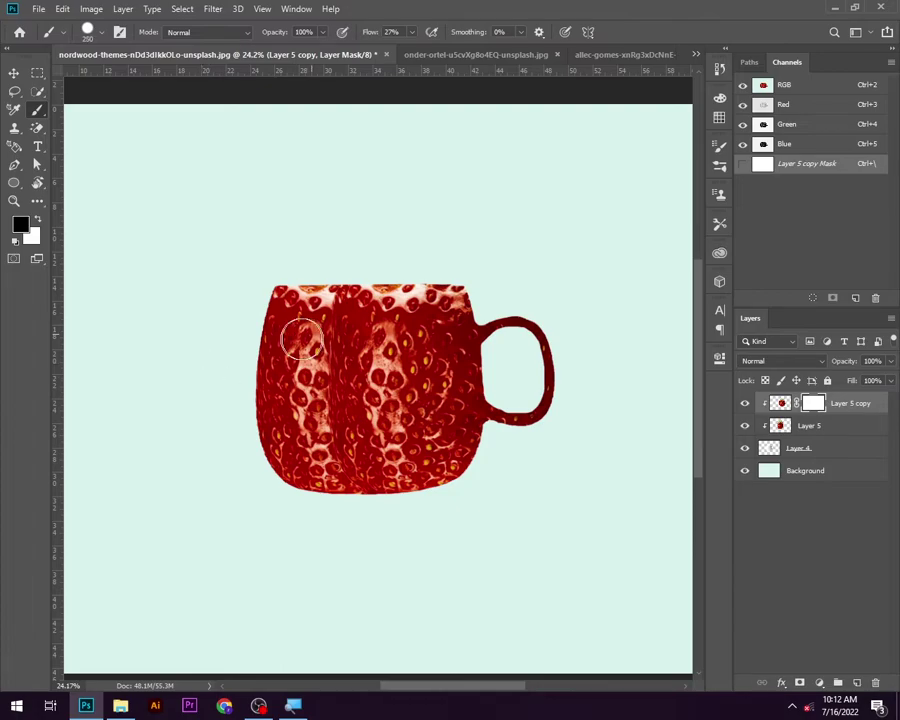
pyautogui.moveTo(290, 330)
pyautogui.mouseDown()
pyautogui.moveTo(340, 410)
pyautogui.moveTo(344, 370)
pyautogui.moveTo(370, 375)
pyautogui.mouseUp()
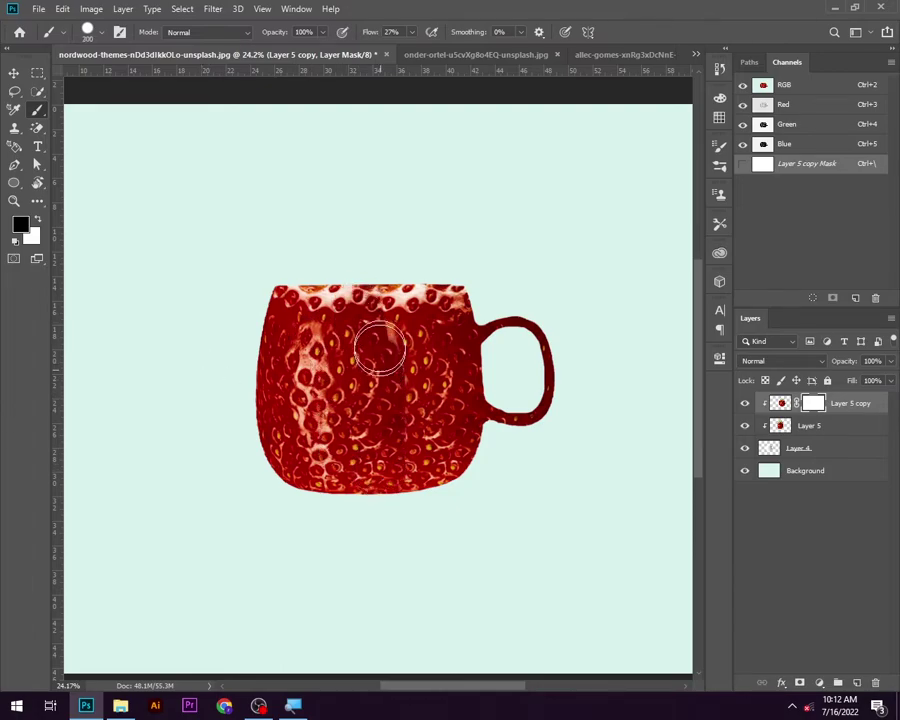
pyautogui.hotkey('ctrl', 'i')
pyautogui.click(744, 403)
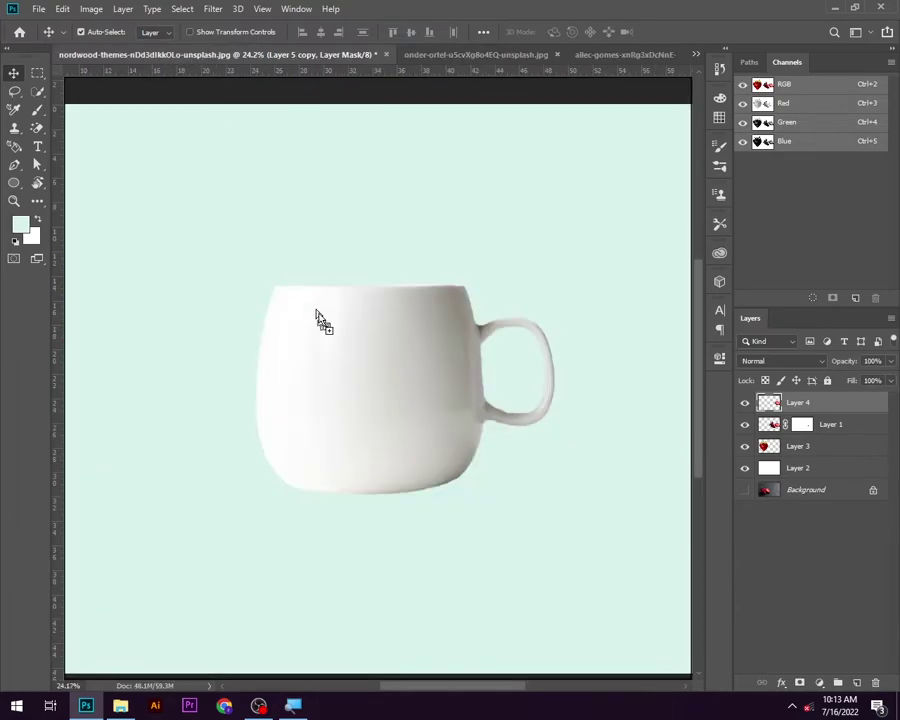
# Step: Bring the strawberry slice in, then flatten, narrow and tilt it onto the mug's rim
pyautogui.moveTo(195, 58); pyautogui.dragTo(345, 345)
pyautogui.hotkey('ctrl', 't')
pyautogui.moveTo(367, 417); pyautogui.dragTo(388, 333)
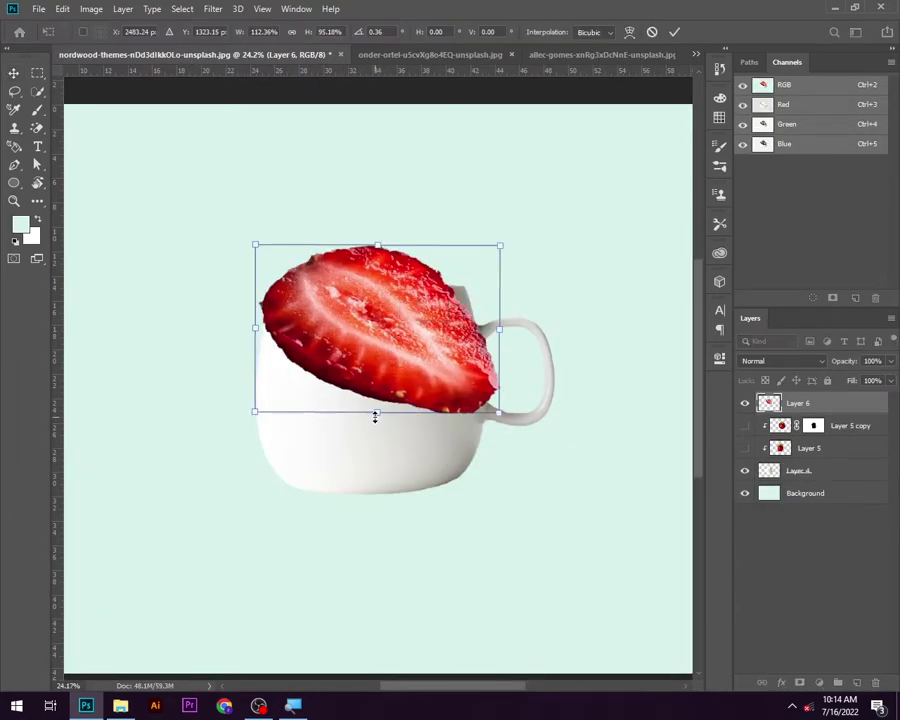
pyautogui.moveTo(374, 412)
pyautogui.mouseDown()
pyautogui.moveTo(379, 287)
pyautogui.moveTo(370, 286)
pyautogui.mouseUp()
pyautogui.moveTo(500, 278); pyautogui.dragTo(466, 274)
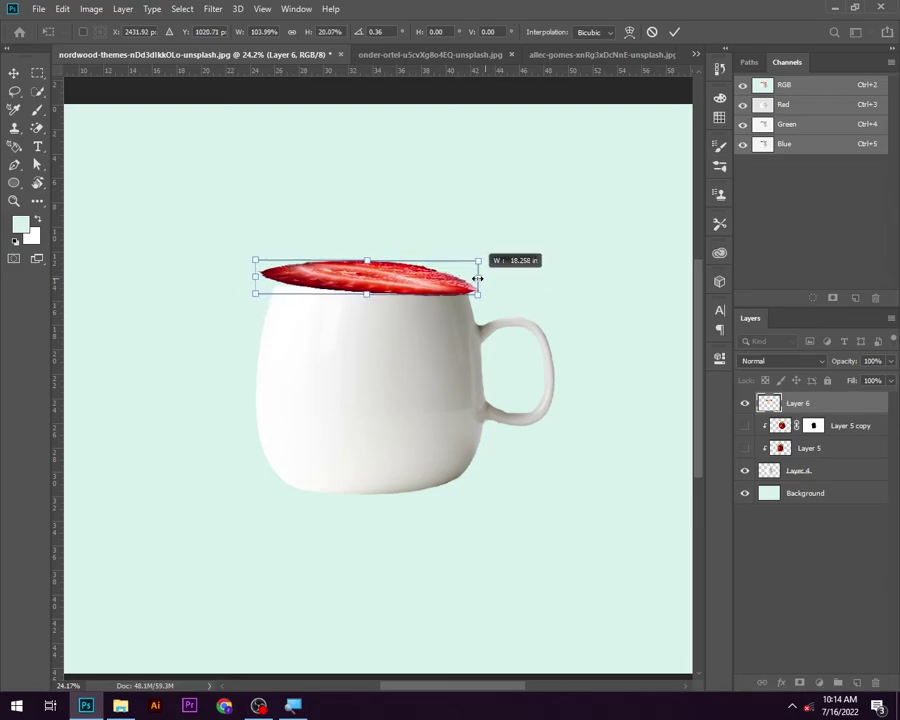
pyautogui.scroll(3, 387, 305)
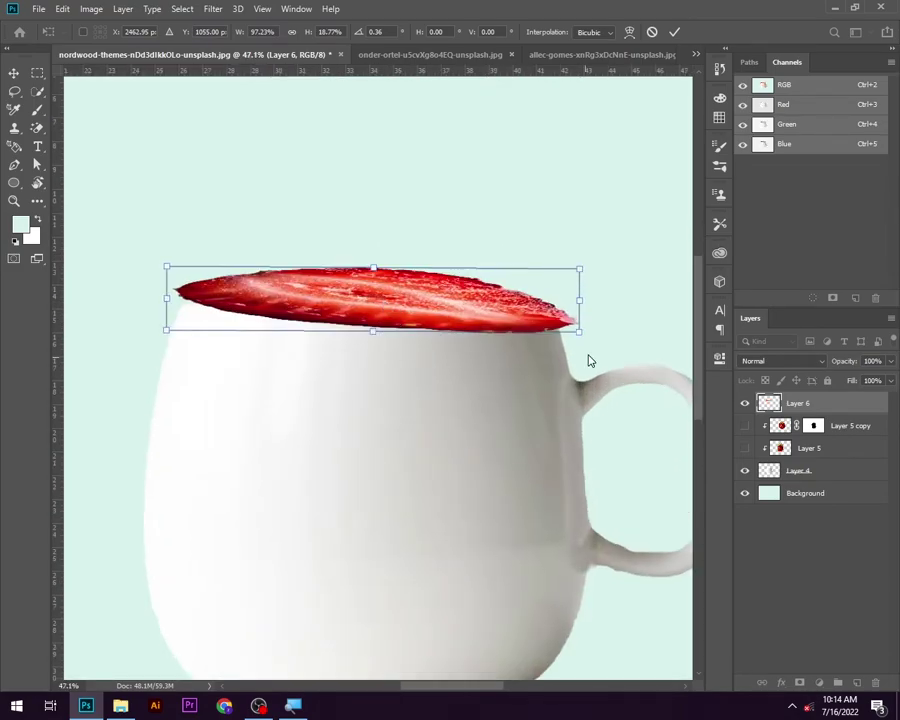
pyautogui.moveTo(582, 341); pyautogui.dragTo(578, 326)
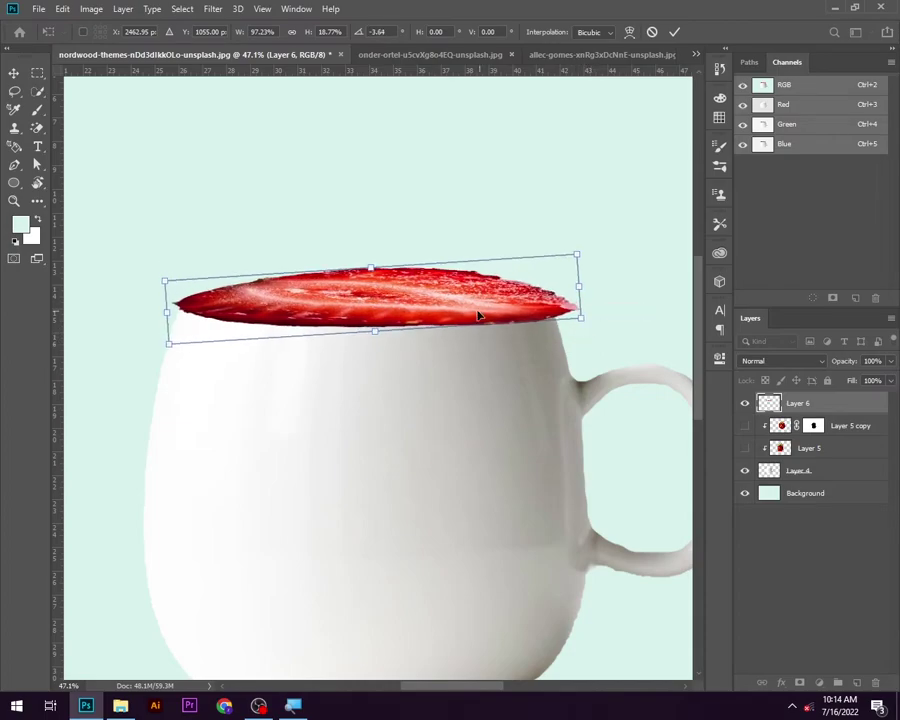
pyautogui.moveTo(476, 314); pyautogui.dragTo(468, 314)
pyautogui.moveTo(574, 318); pyautogui.dragTo(566, 314)
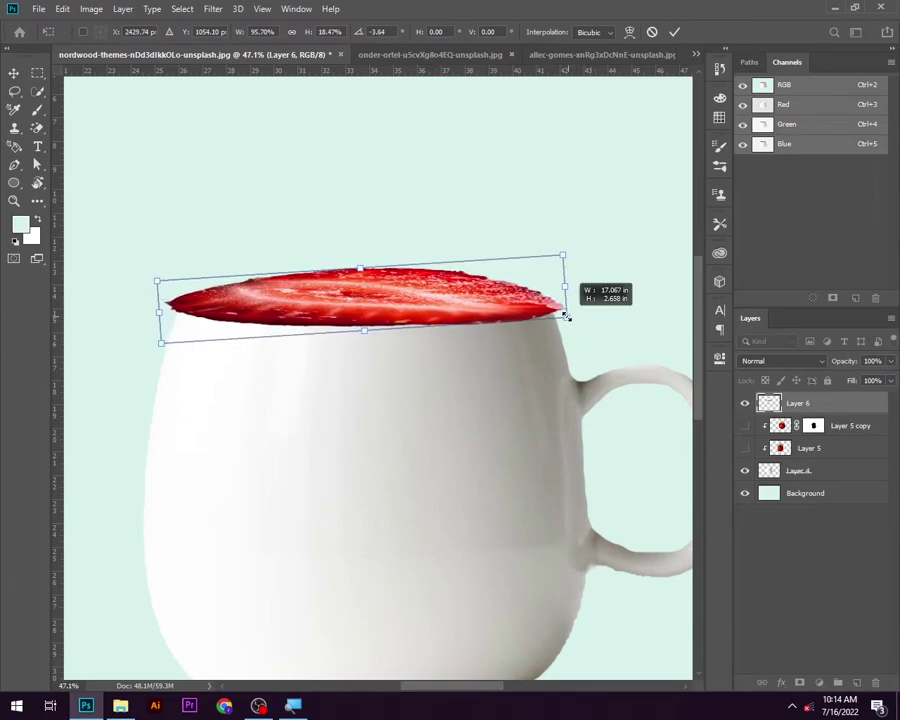
pyautogui.press('Return')
pyautogui.scroll(-3, 540, 475)
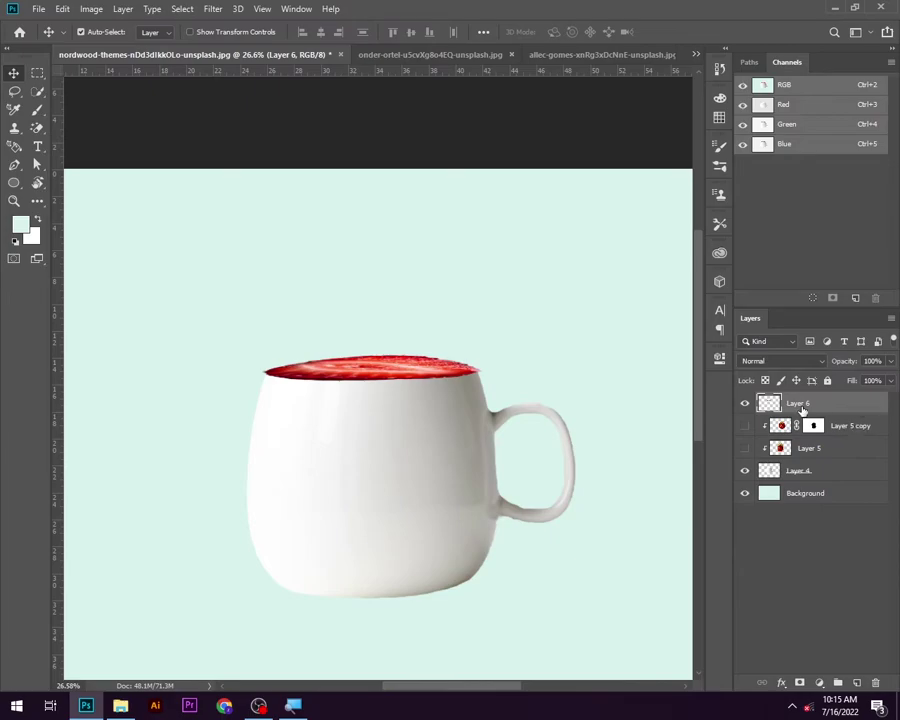
# Step: Clip the slice to the mug and squash it to 55.47% height
pyautogui.rightClick(800, 410)
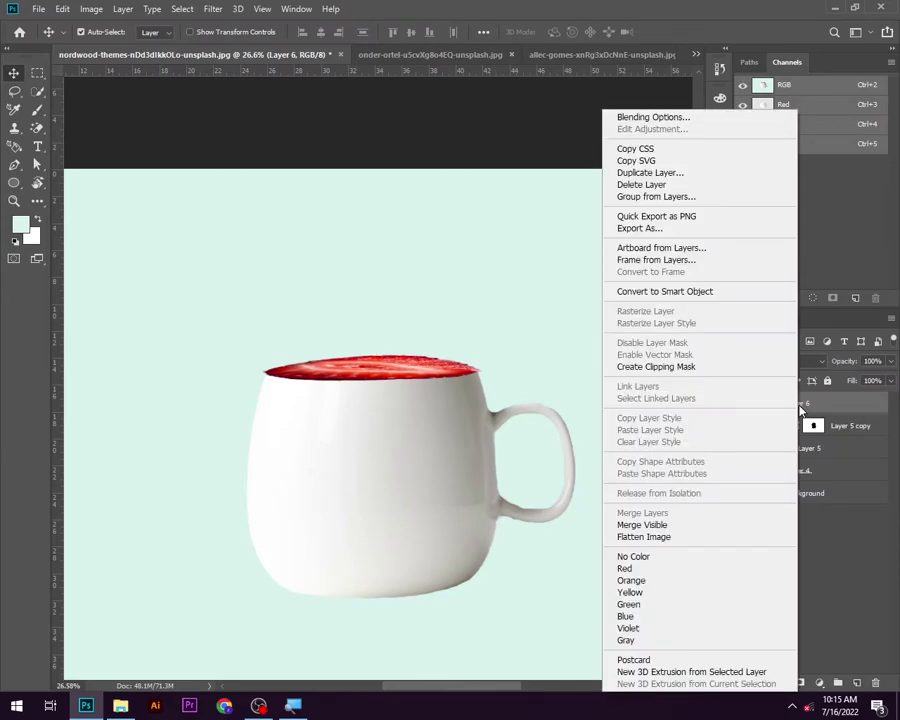
pyautogui.click(655, 367)
pyautogui.scroll(3, 380, 375)
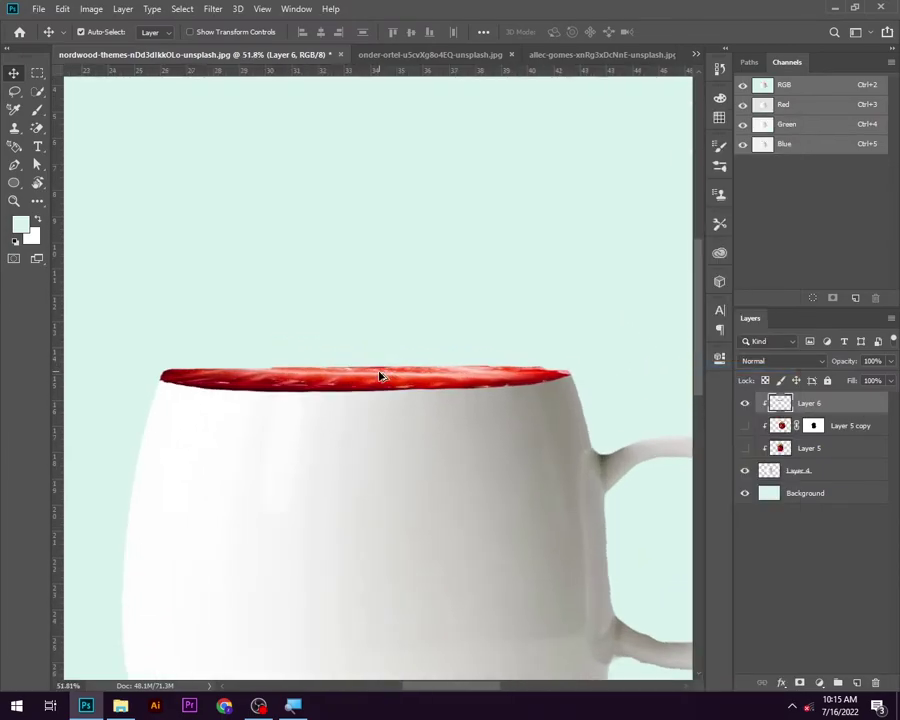
pyautogui.hotkey('ctrl', 't')
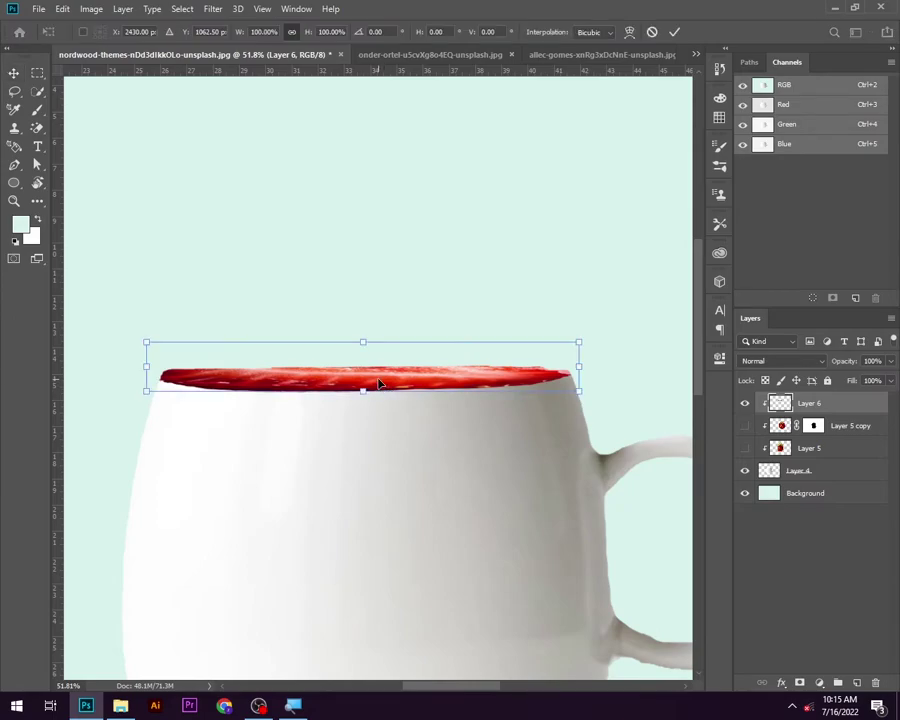
pyautogui.moveTo(363, 342); pyautogui.dragTo(364, 345)
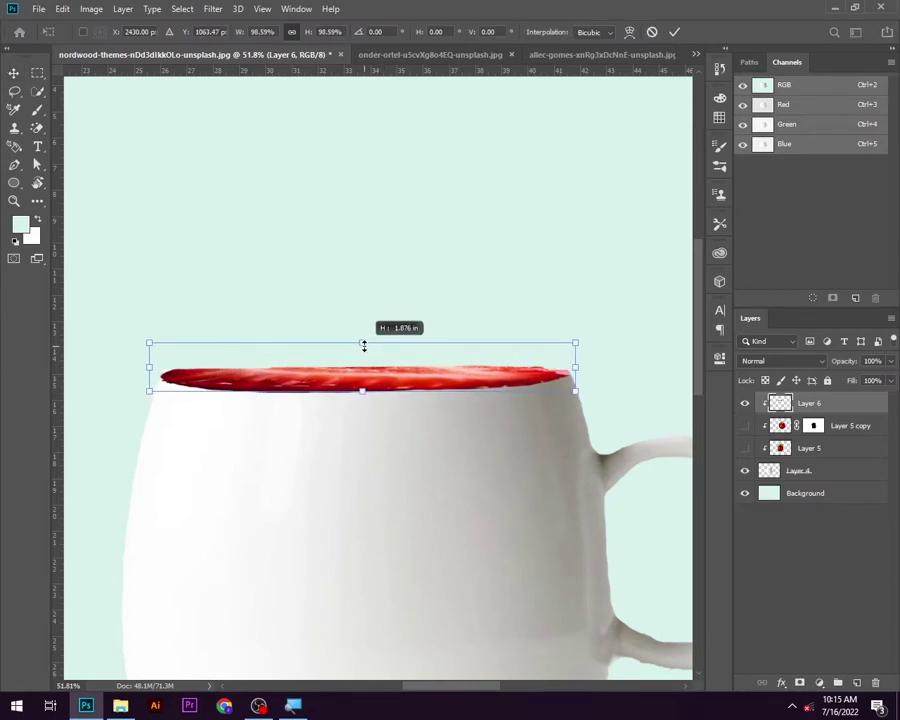
pyautogui.moveTo(364, 345); pyautogui.dragTo(362, 367)
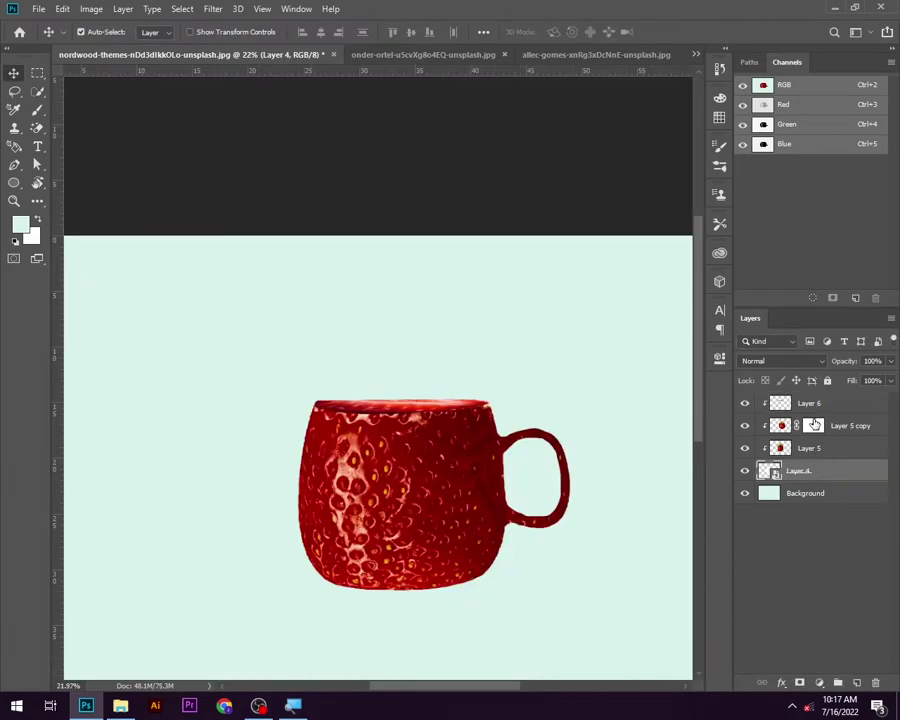
pyautogui.keyDown('ctrl'); pyautogui.click(810, 404); pyautogui.keyUp('ctrl')
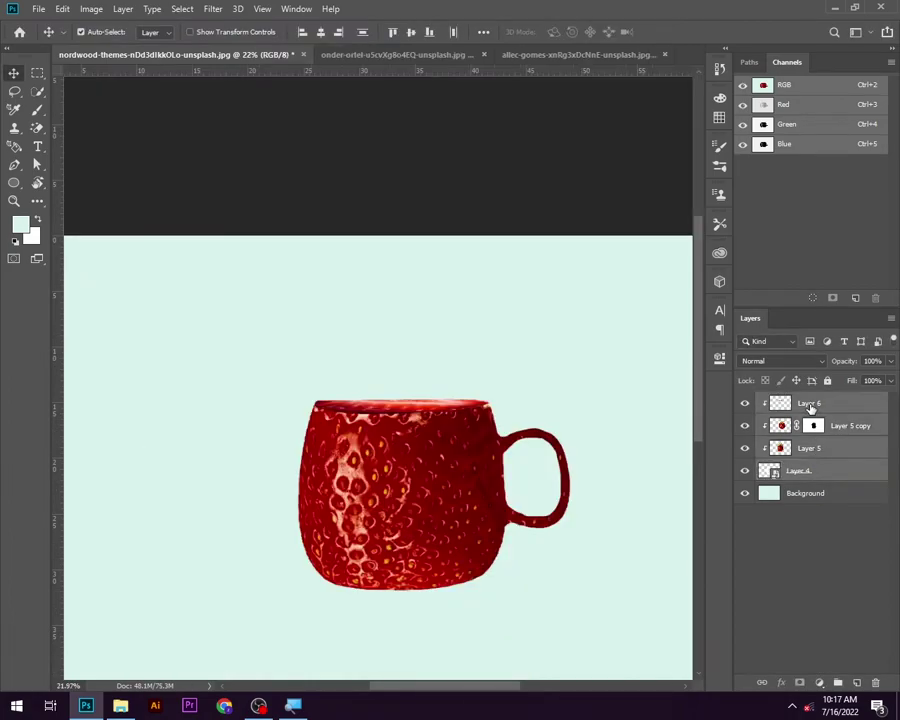
# Step: Group the mug layers and add a Levels adjustment with input black 45 and output white 206
pyautogui.hotkey('ctrl', 'g')
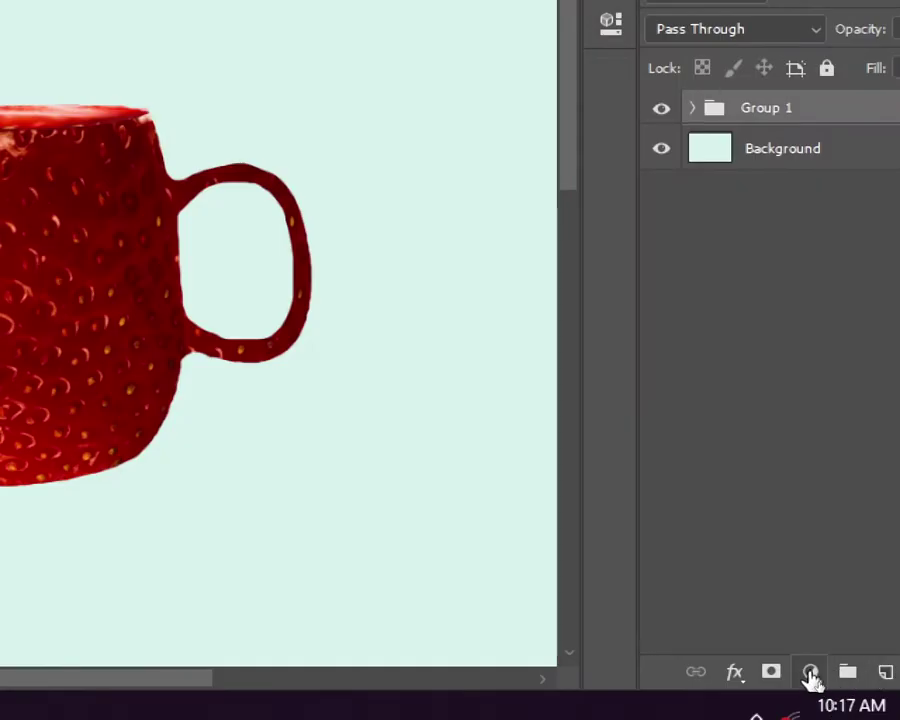
pyautogui.click(819, 682)
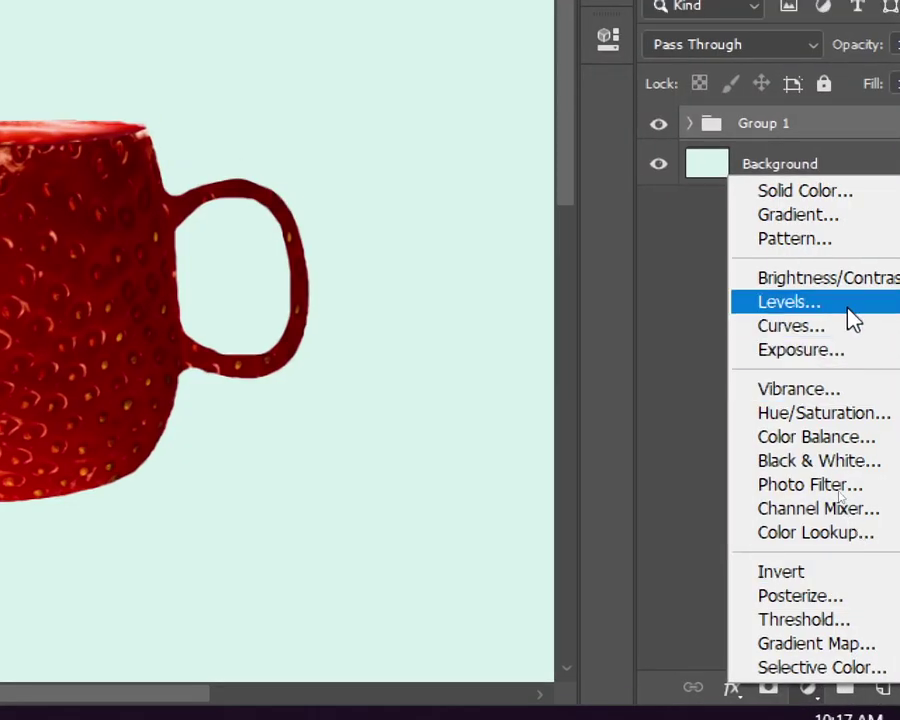
pyautogui.click(848, 310)
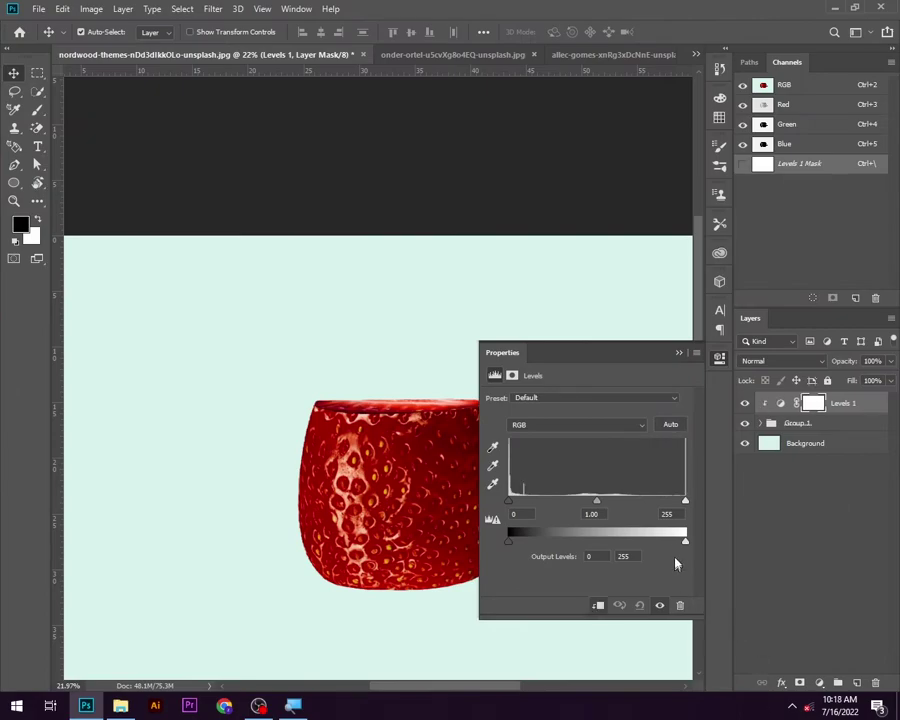
pyautogui.moveTo(679, 544); pyautogui.dragTo(657, 545)
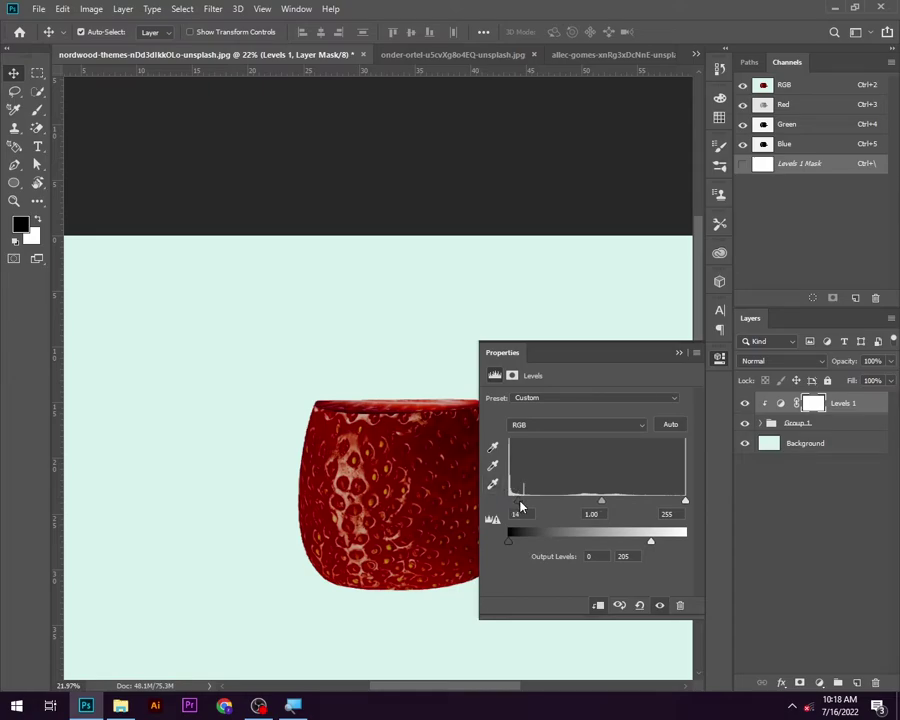
pyautogui.moveTo(520, 506); pyautogui.dragTo(537, 505)
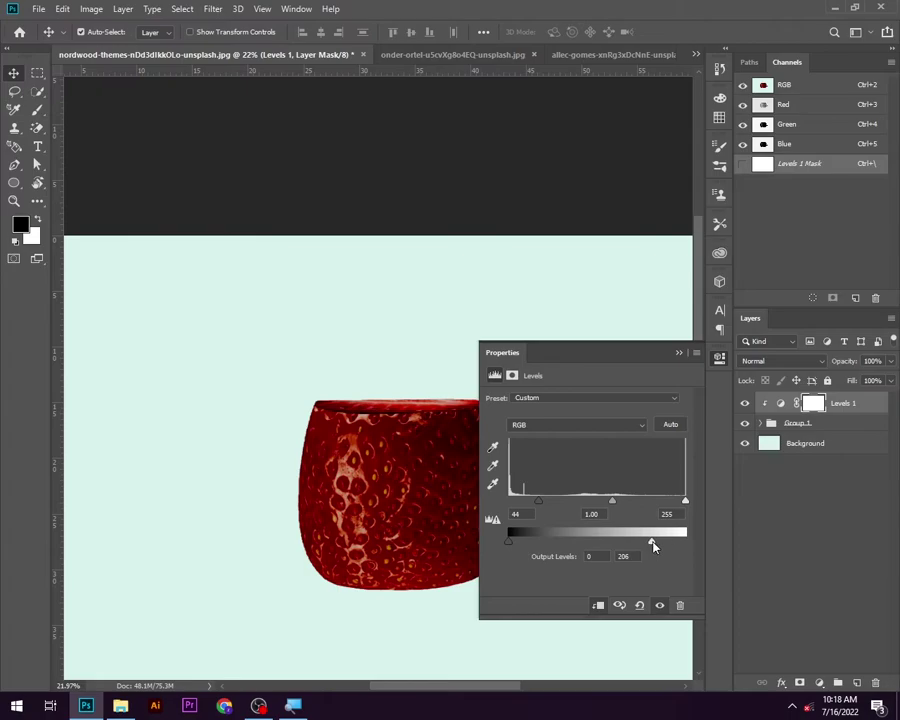
pyautogui.moveTo(653, 545)
pyautogui.mouseDown()
pyautogui.moveTo(683, 545)
pyautogui.moveTo(652, 545)
pyautogui.mouseUp()
pyautogui.click(679, 353)
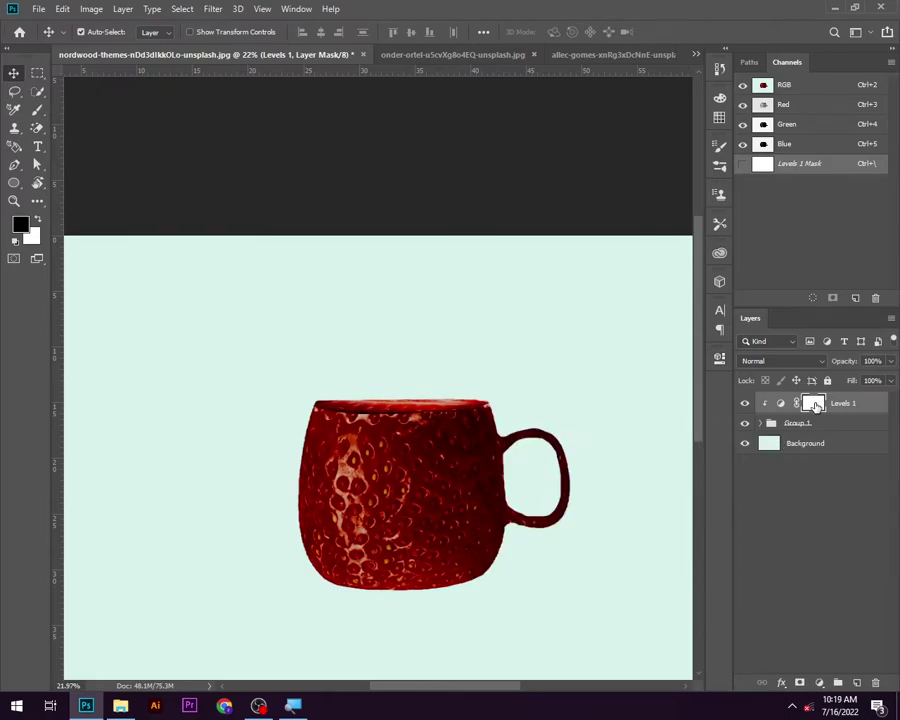
# Step: Invert the Levels mask, paint the darkening back in white near the handle, and add empty Layer 7
pyautogui.hotkey('ctrl', 'i')
pyautogui.click(40, 113)
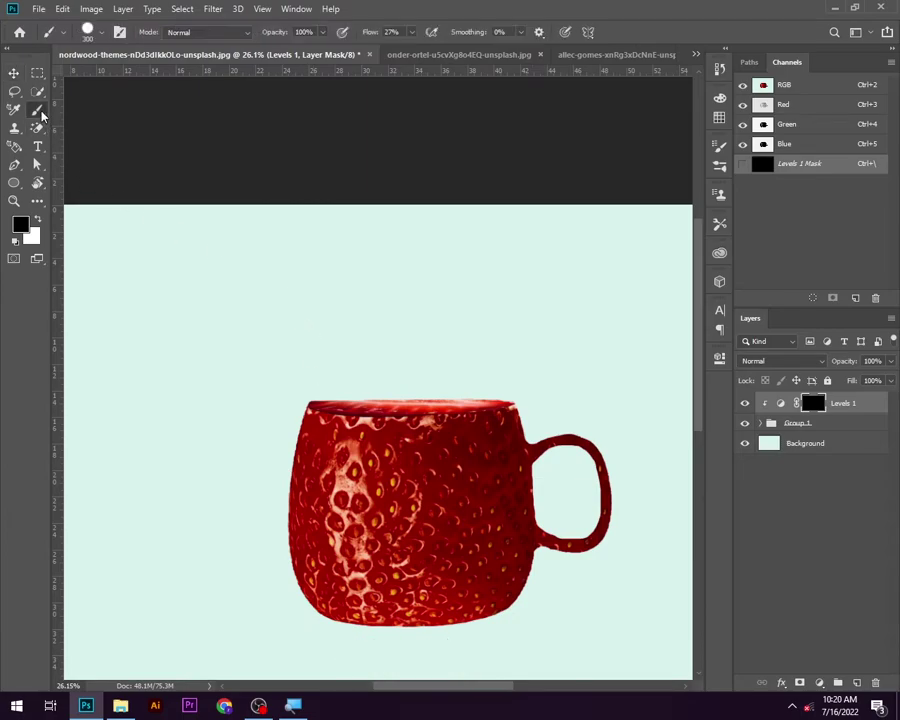
pyautogui.click(104, 37)
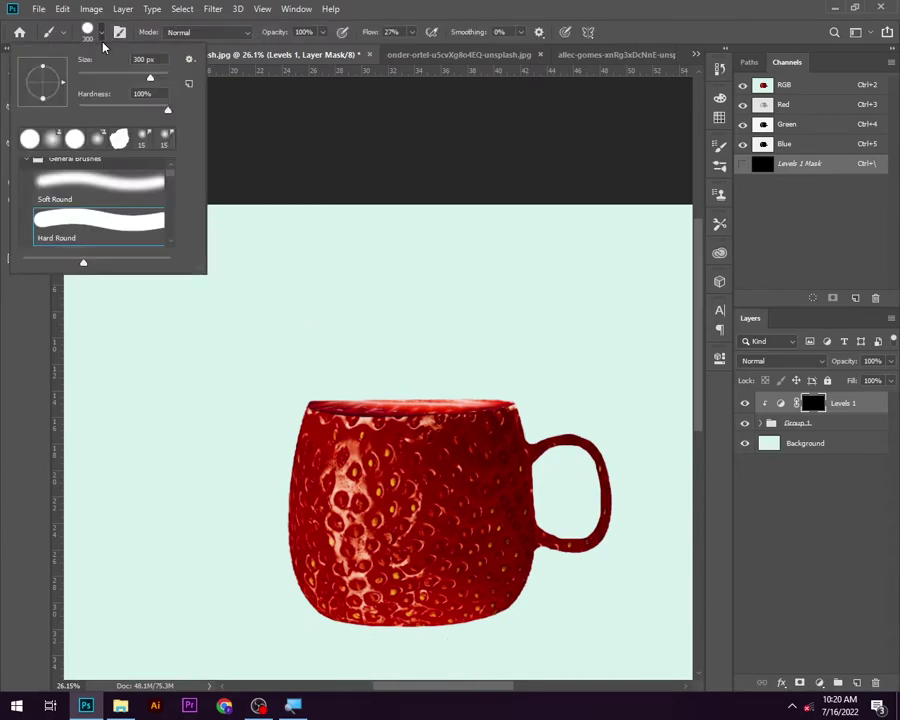
pyautogui.click(89, 194)
pyautogui.click(34, 221)
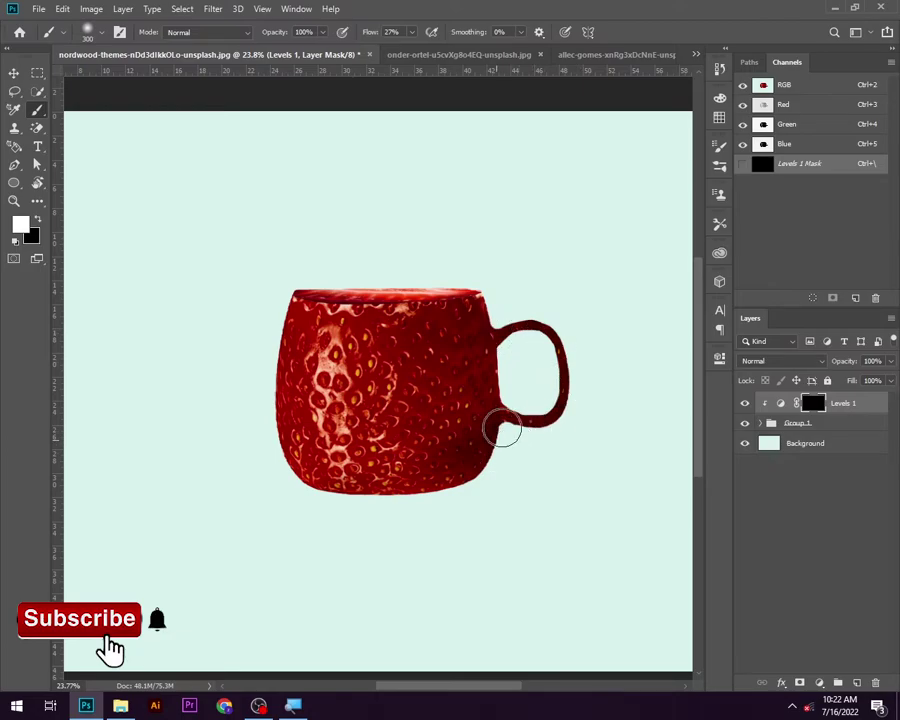
pyautogui.moveTo(362, 483); pyautogui.dragTo(490, 405)
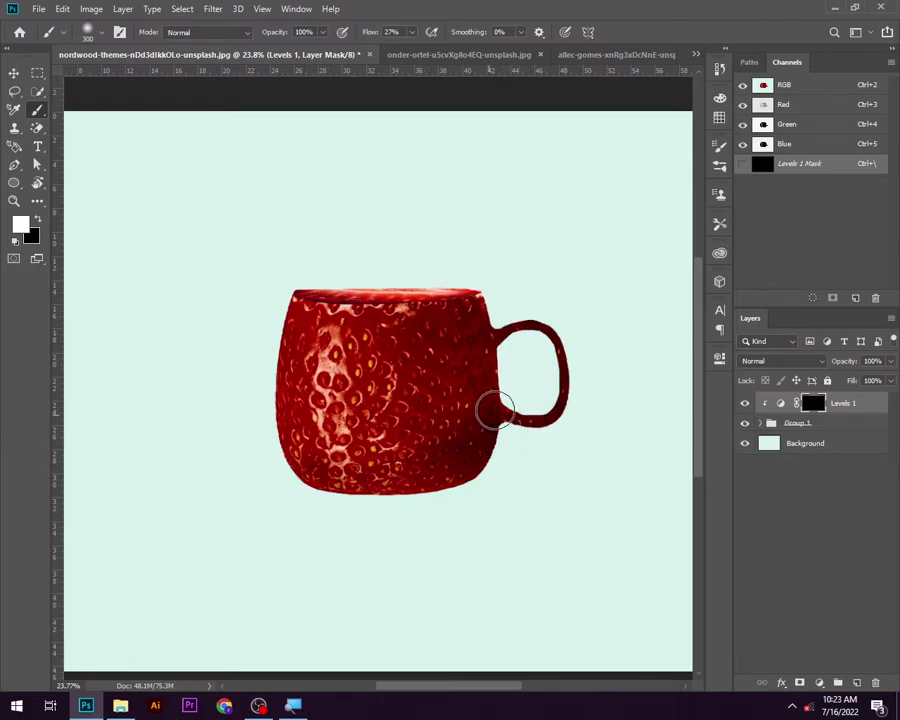
pyautogui.click(856, 682)
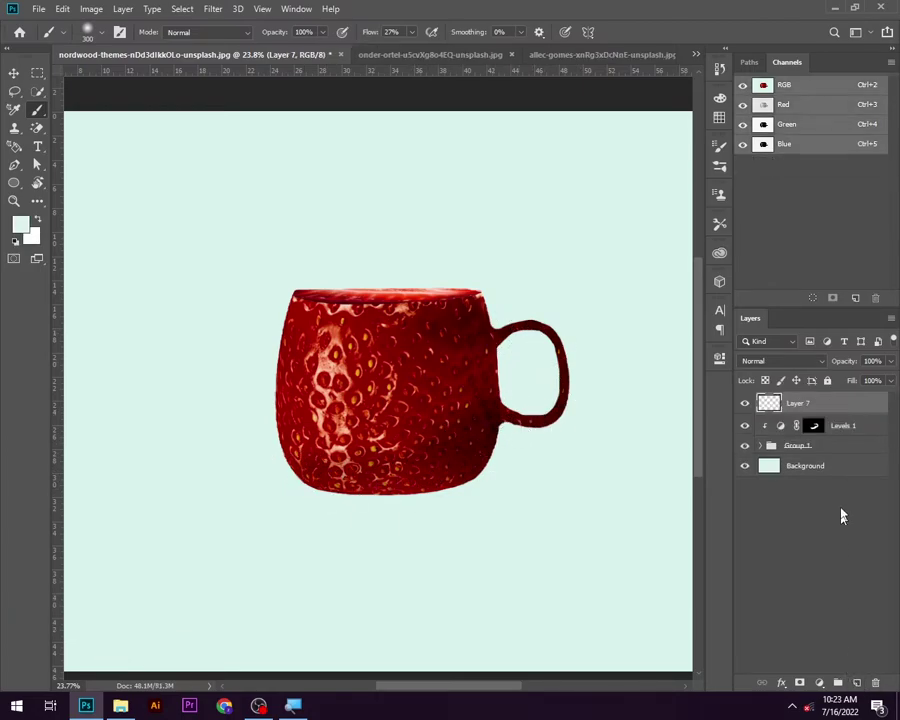
# Step: Draw a pen path along the top of the handle and fill it white as a highlight
pyautogui.click(14, 165)
pyautogui.click(121, 37)
pyautogui.click(107, 38)
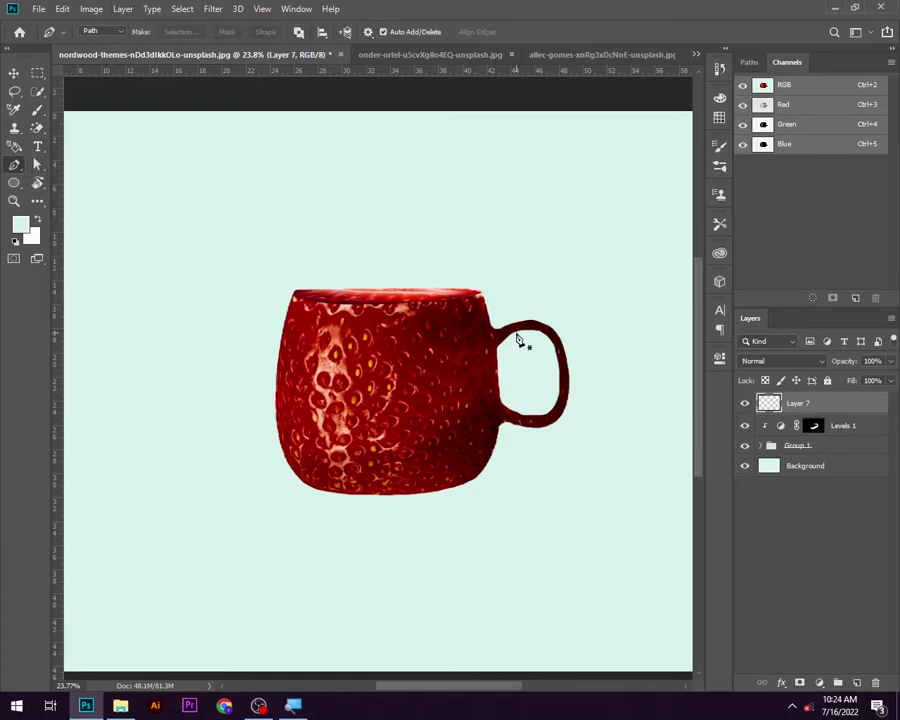
pyautogui.scroll(3, 518, 340)
pyautogui.scroll(3, 520, 341)
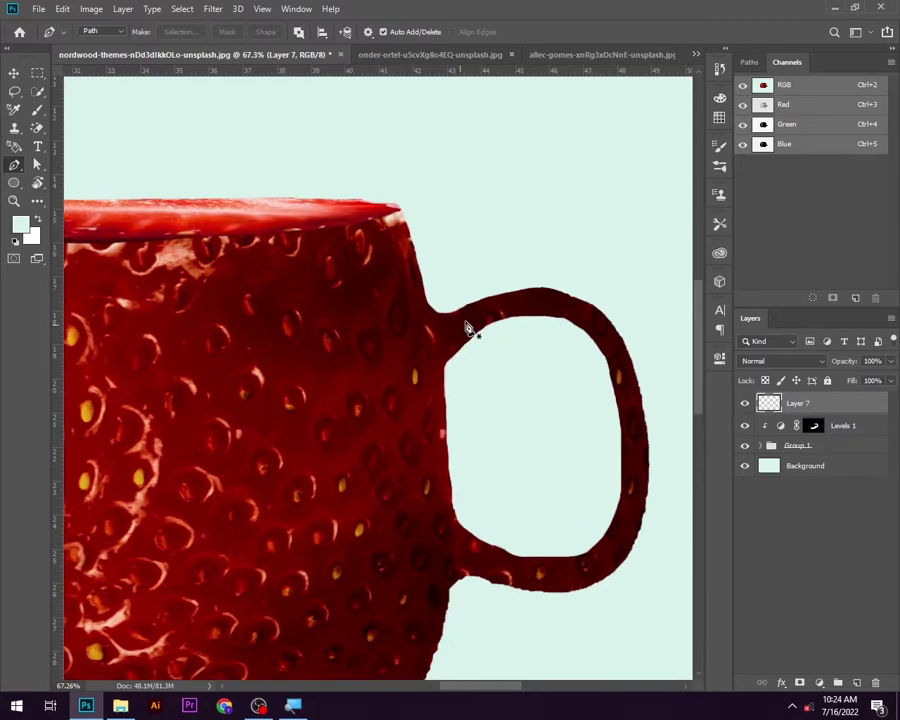
pyautogui.scroll(2, 466, 328)
pyautogui.moveTo(616, 302)
pyautogui.mouseDown()
pyautogui.moveTo(657, 346)
pyautogui.moveTo(646, 349)
pyautogui.mouseUp()
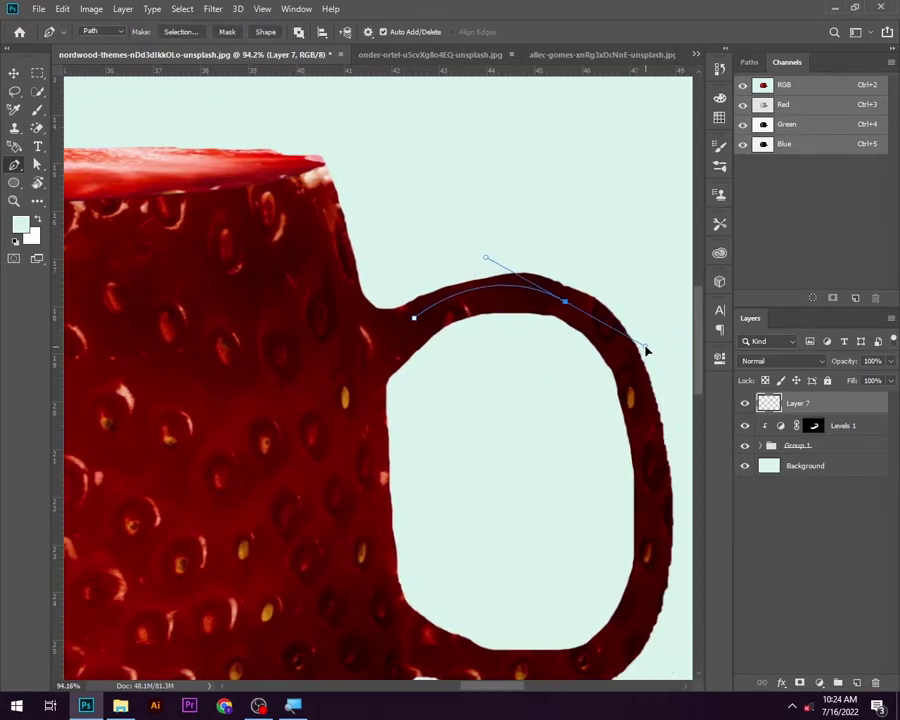
pyautogui.moveTo(414, 318); pyautogui.dragTo(352, 361)
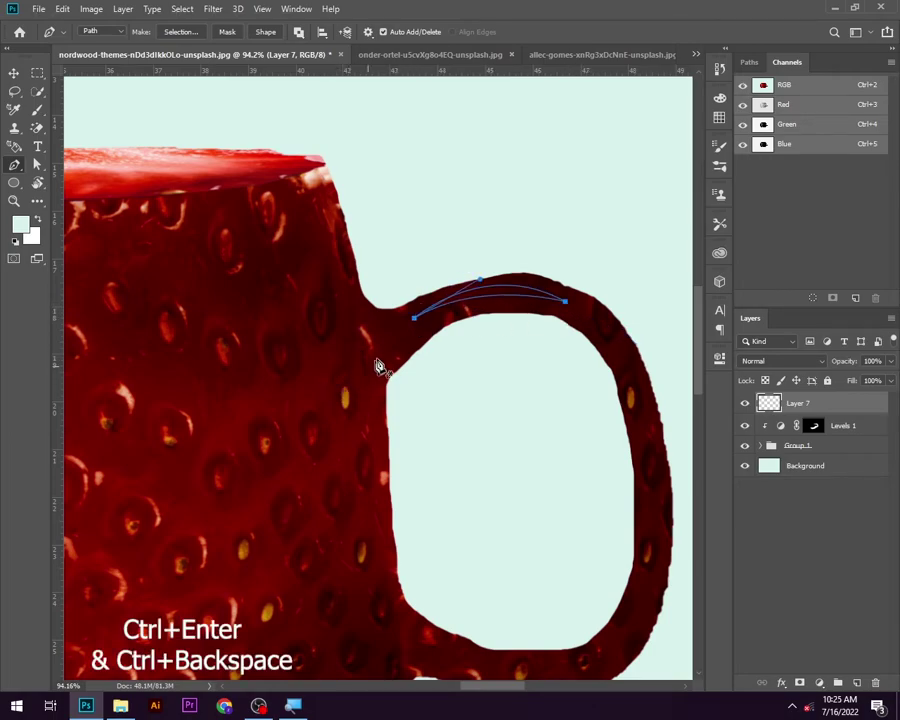
pyautogui.hotkey('ctrl', 'Return')
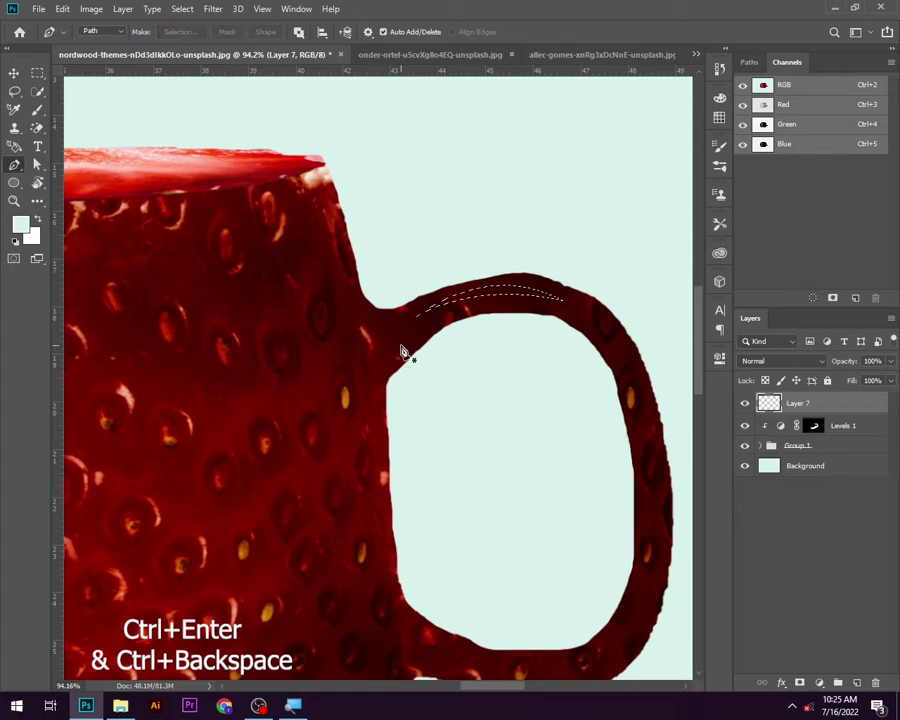
pyautogui.hotkey('ctrl', 'BackSpace')
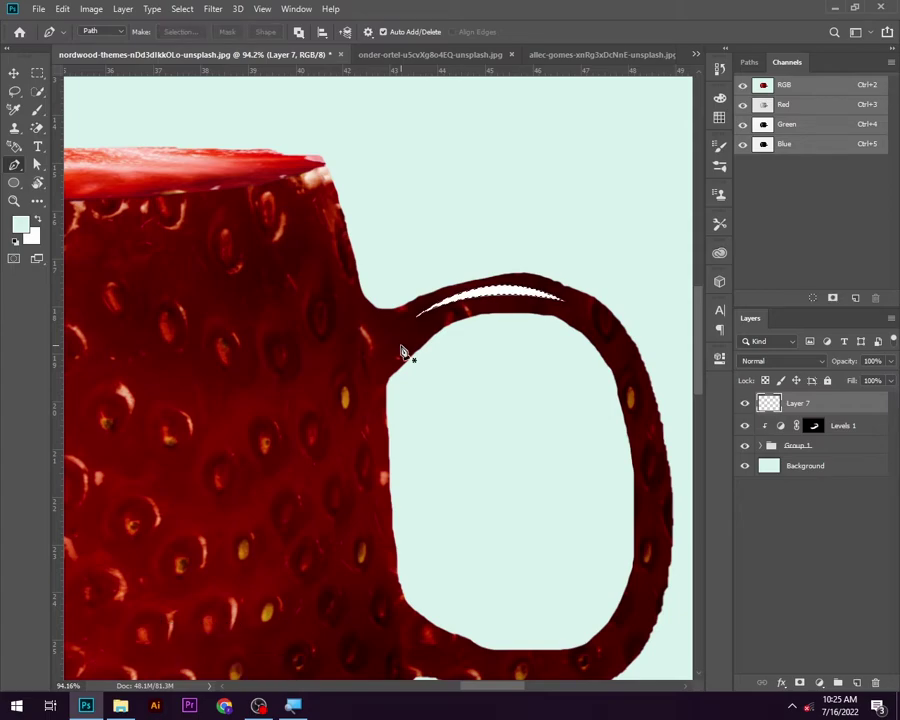
# Step: Draw a closed highlight path running down the mug's left edge
pyautogui.keyDown('alt'); pyautogui.scroll(-3, 338, 374); pyautogui.keyUp('alt')
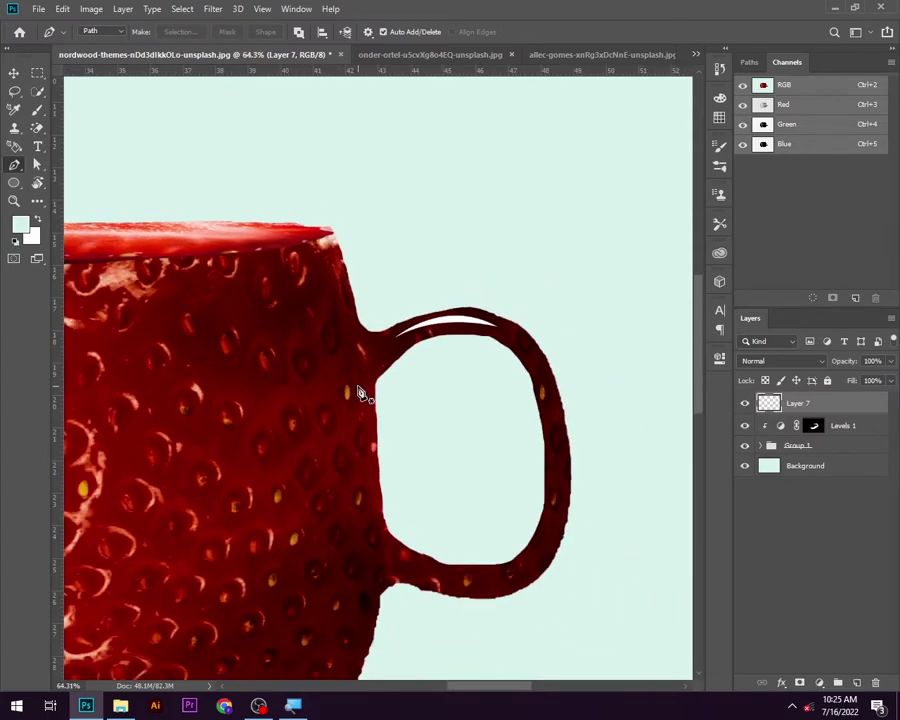
pyautogui.keyDown('alt'); pyautogui.scroll(-3, 362, 392); pyautogui.keyUp('alt')
pyautogui.keyDown('alt'); pyautogui.scroll(-2, 249, 360); pyautogui.keyUp('alt')
pyautogui.click(194, 335)
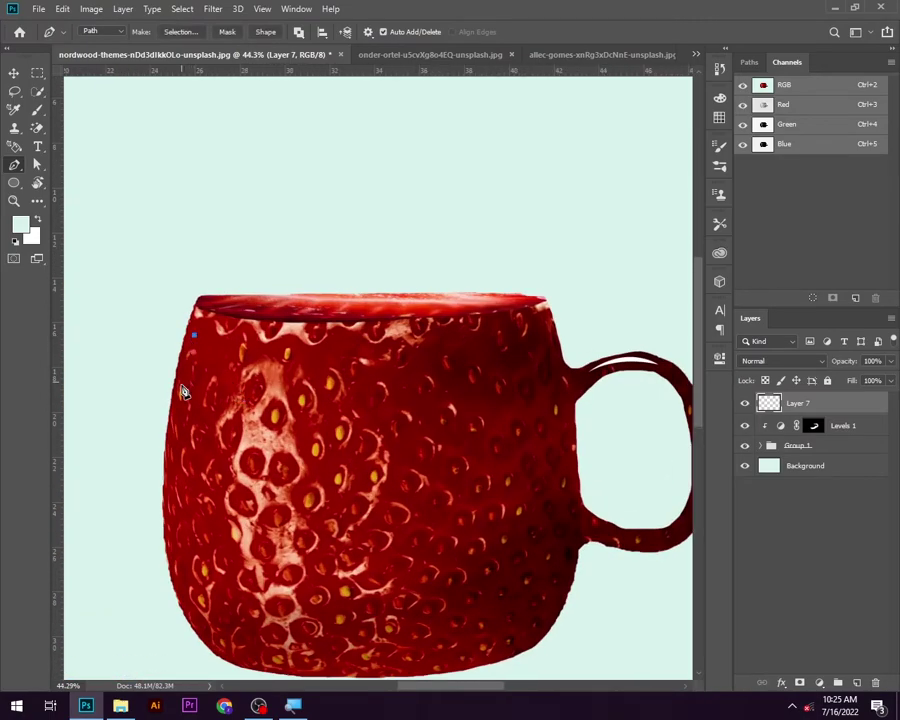
pyautogui.moveTo(172, 489); pyautogui.dragTo(176, 603)
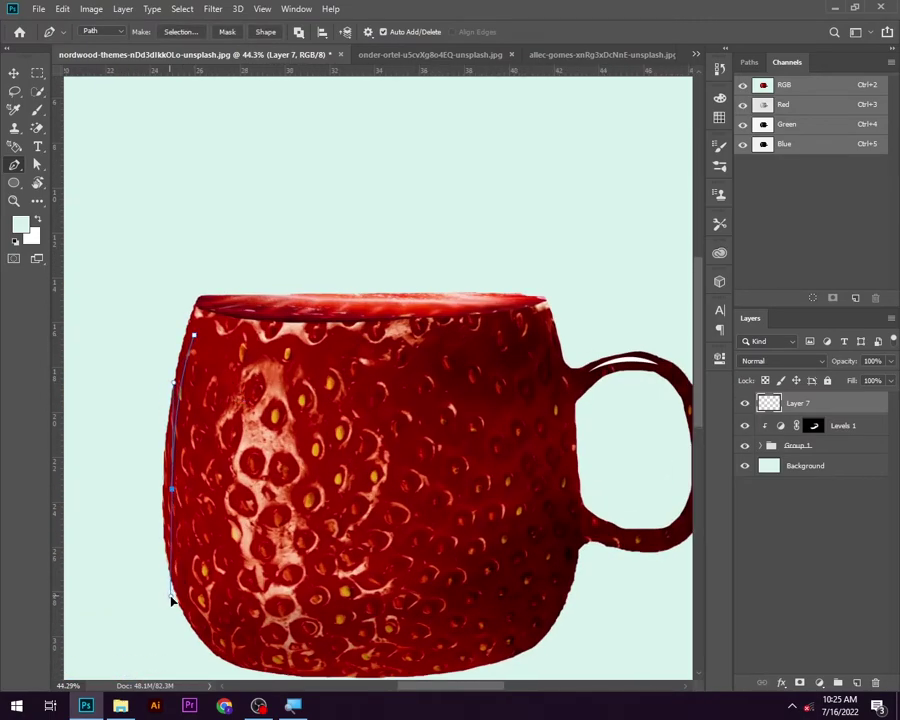
pyautogui.keyDown('alt'); pyautogui.click(172, 489); pyautogui.keyUp('alt')
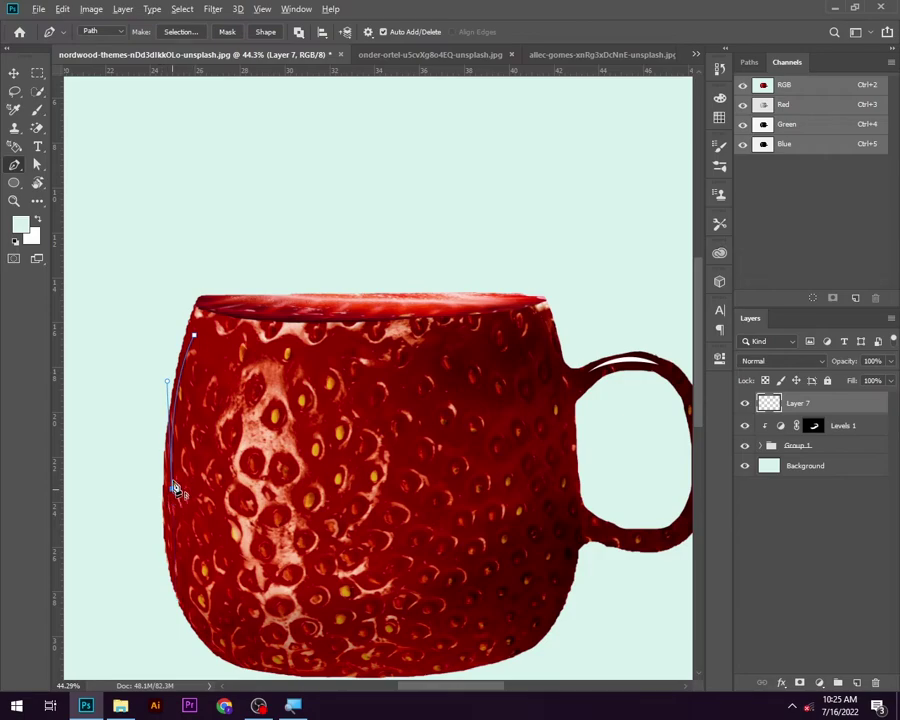
pyautogui.click(196, 338)
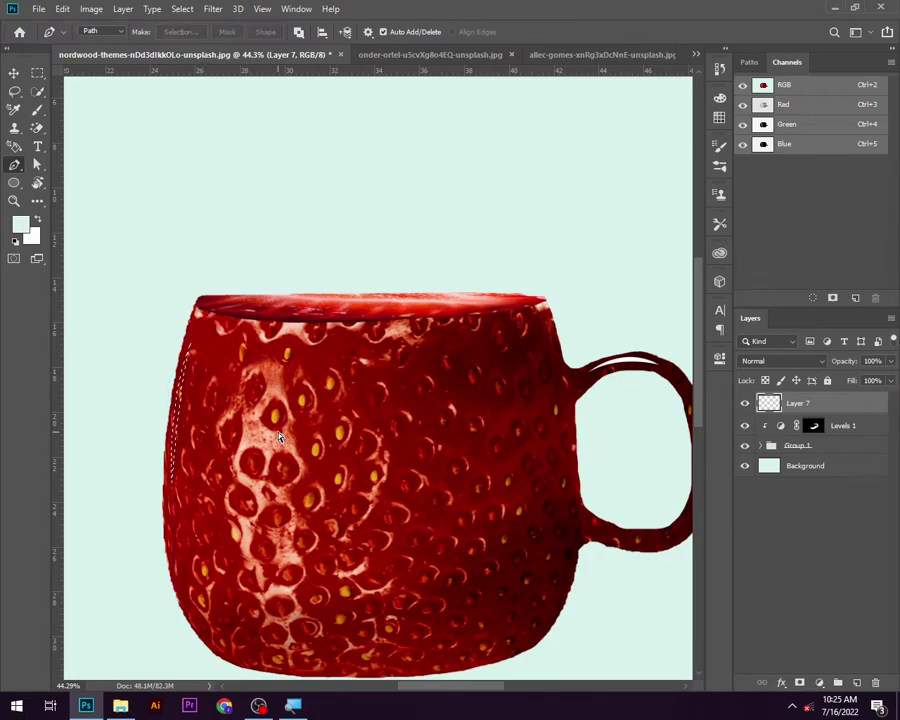
# Step: Draw a highlight path just below the rim, fill it white, and deselect
pyautogui.scroll(3, 406, 360)
pyautogui.moveTo(549, 310); pyautogui.dragTo(636, 280)
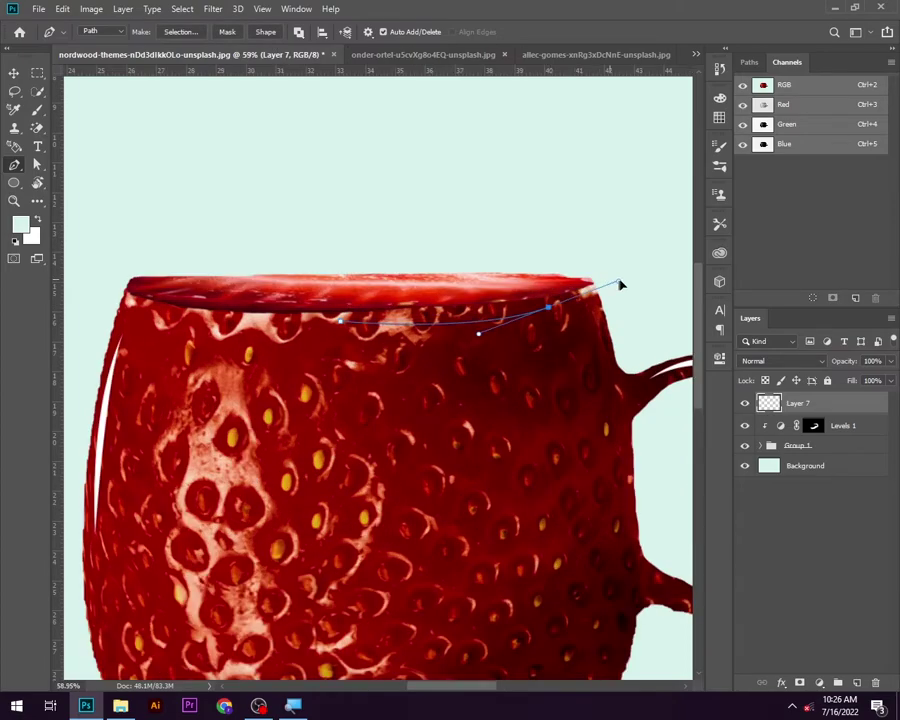
pyautogui.click(549, 308)
pyautogui.click(340, 321)
pyautogui.moveTo(340, 321); pyautogui.dragTo(339, 317)
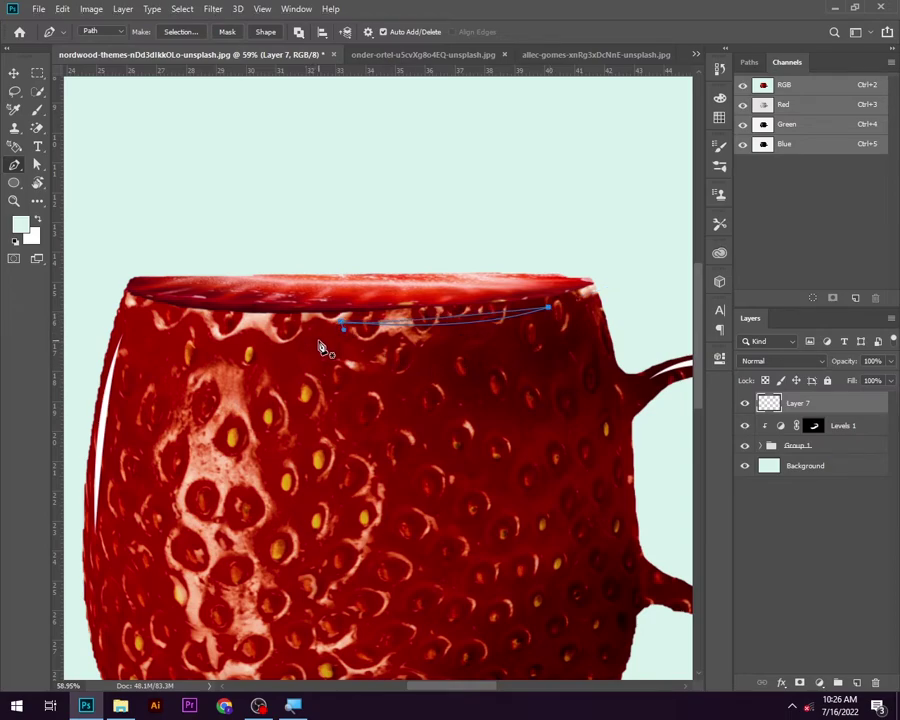
pyautogui.hotkey('ctrl', 'Return')
pyautogui.hotkey('ctrl', 'BackSpace')
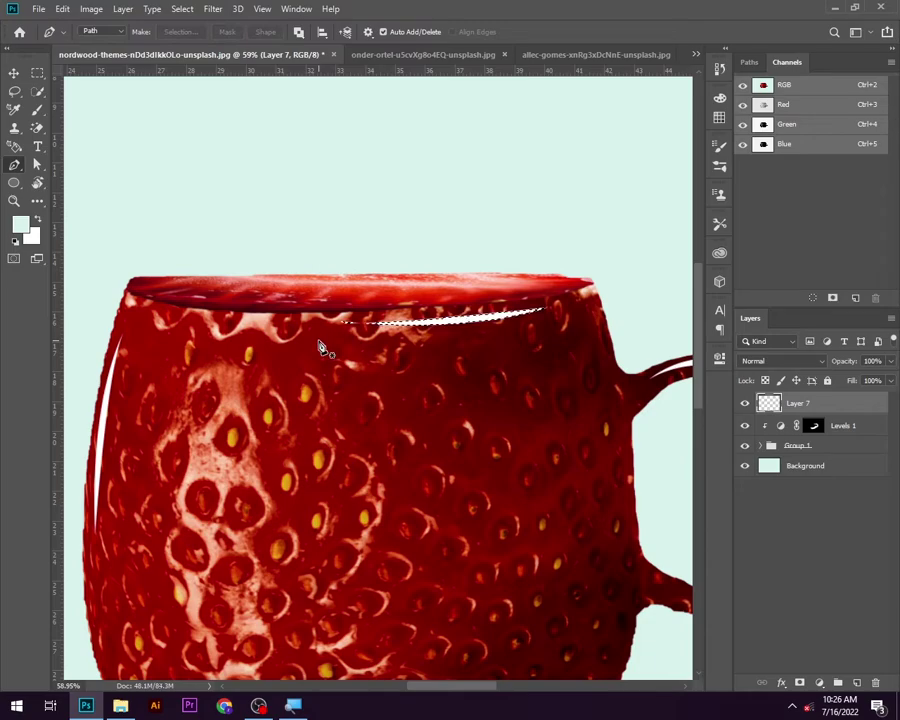
pyautogui.hotkey('ctrl', 'd')
pyautogui.scroll(-2, 323, 345)
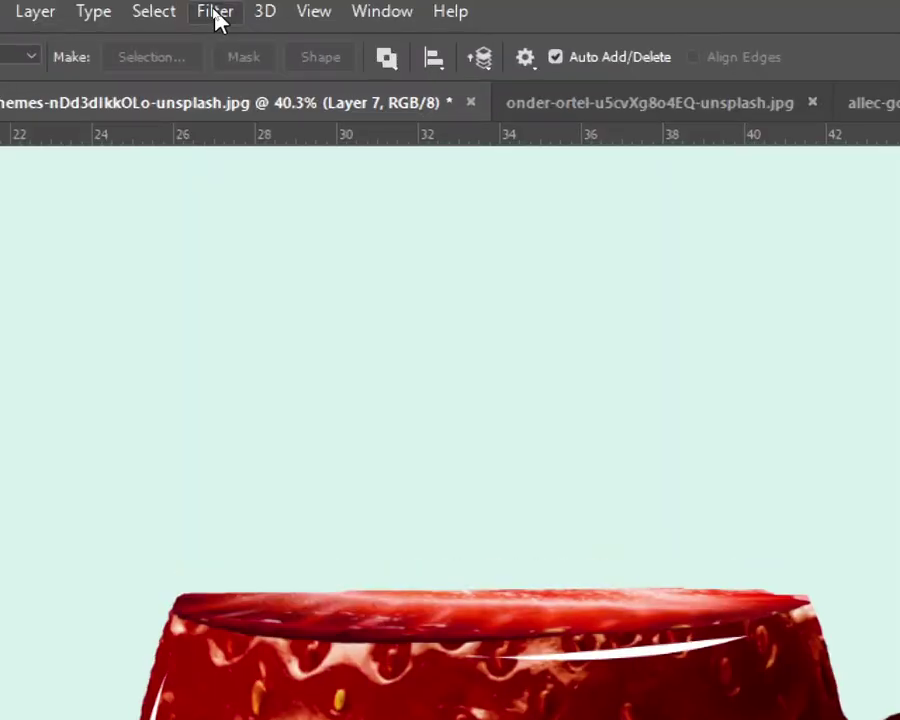
# Step: Apply a 7.4-pixel Gaussian Blur to the white highlights on Layer 7
pyautogui.click(213, 10)
pyautogui.moveTo(230, 329)
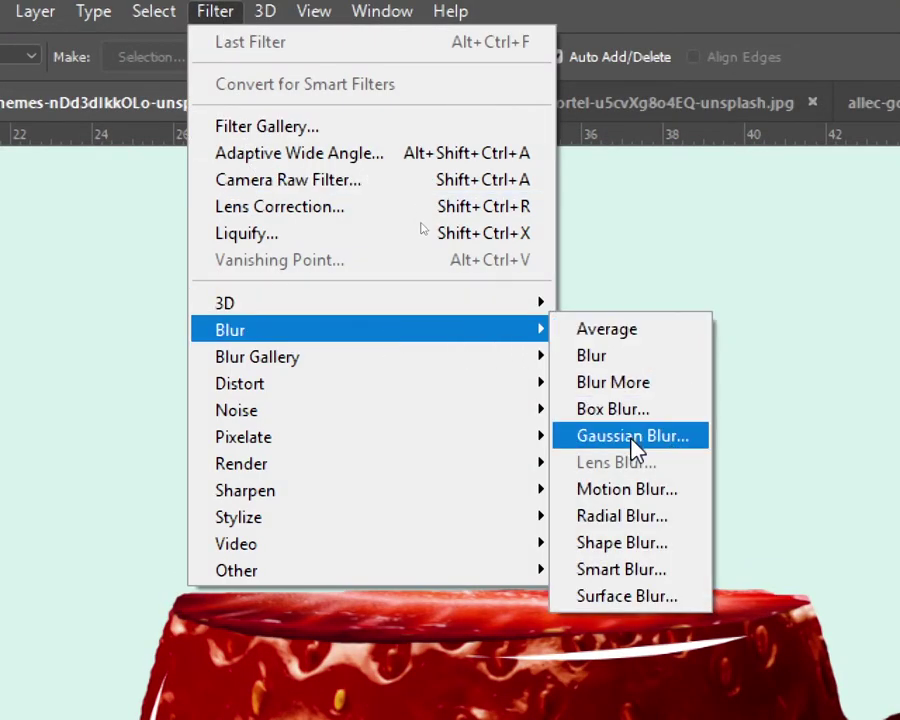
pyautogui.click(630, 437)
pyautogui.moveTo(409, 586); pyautogui.dragTo(389, 585)
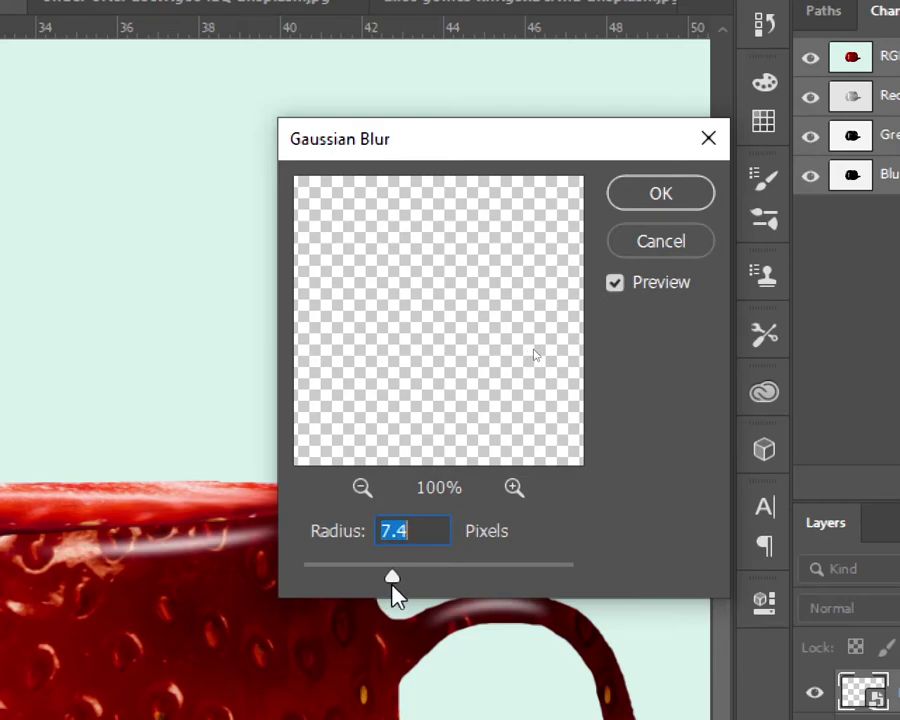
pyautogui.click(668, 200)
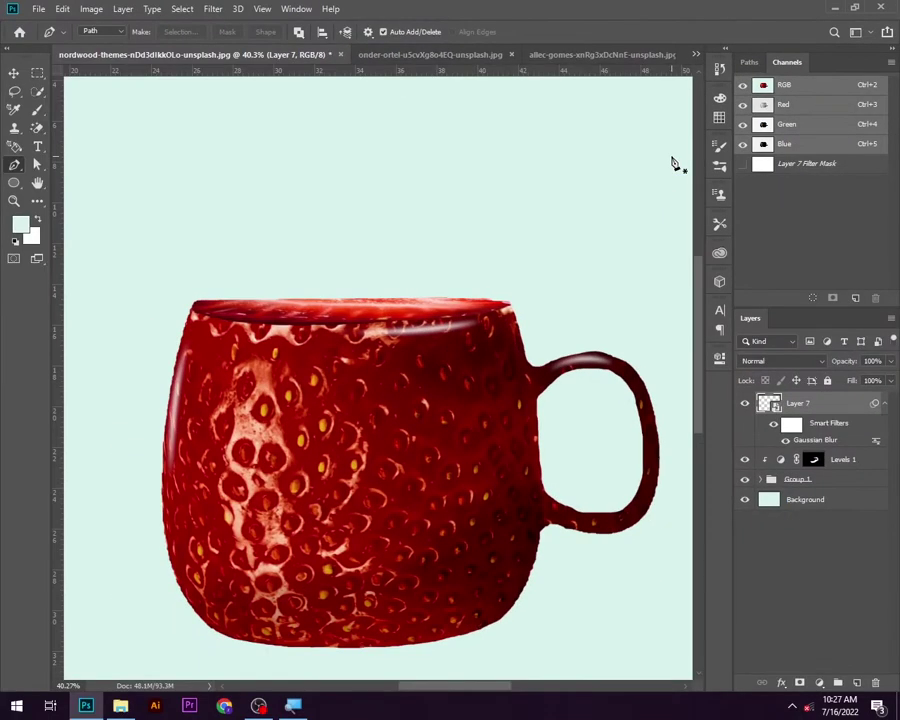
# Step: Add a new layer named 'shadow' just above the Background layer
pyautogui.click(800, 500)
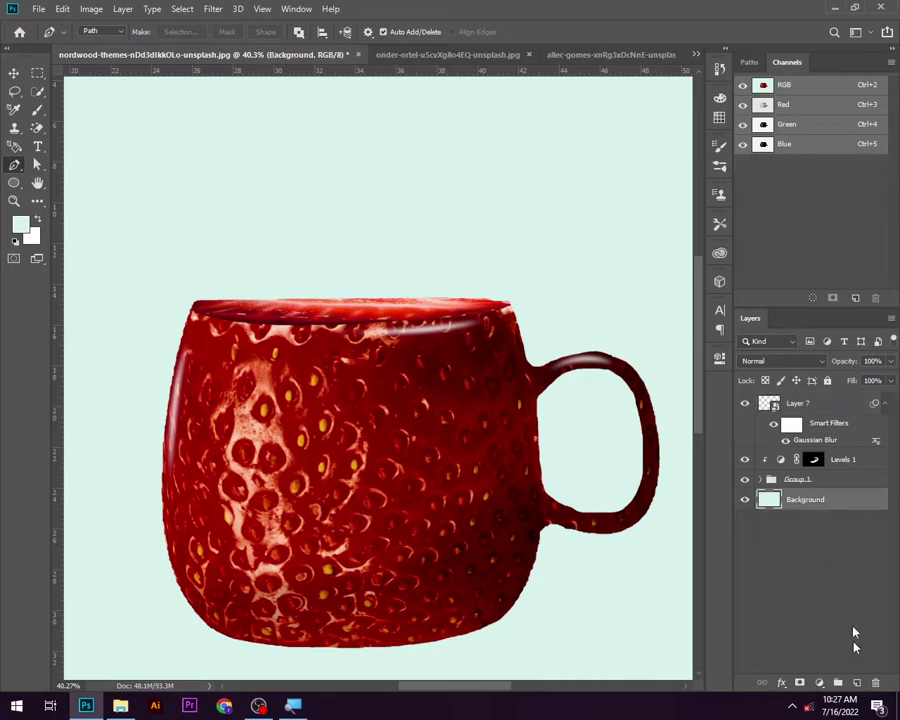
pyautogui.click(857, 683)
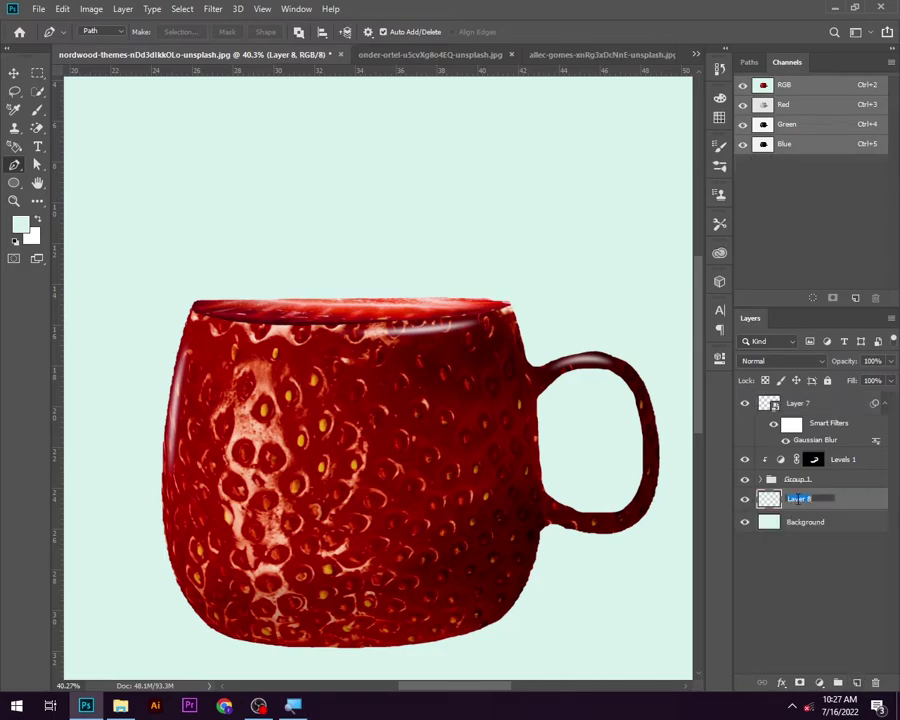
pyautogui.write('shadow')
pyautogui.press('Return')
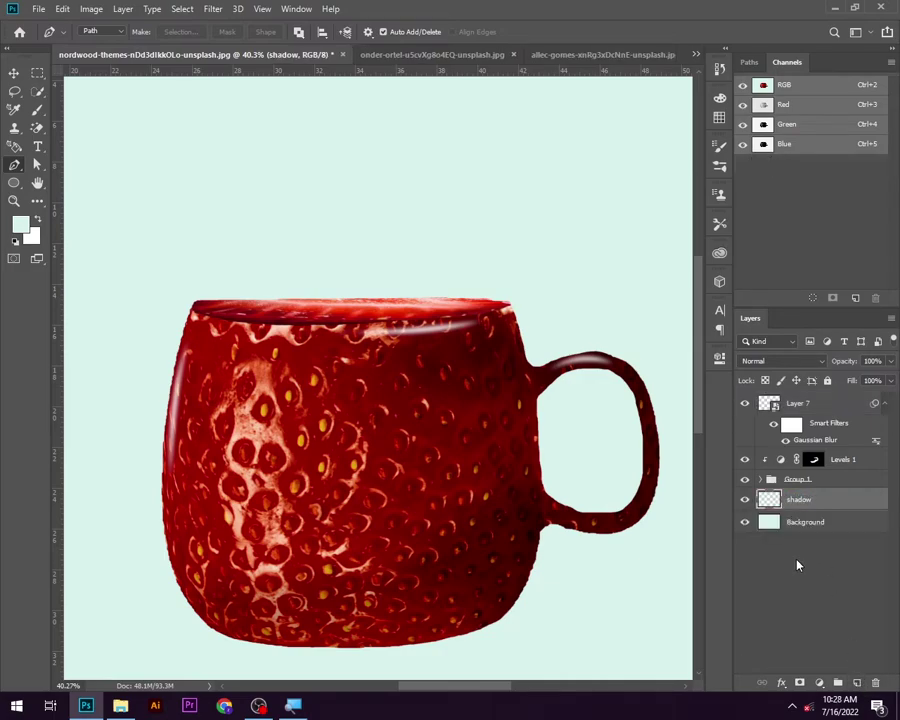
# Step: Paint a soft, flattened elliptical shadow under the mug and move it into place
pyautogui.click(37, 110)
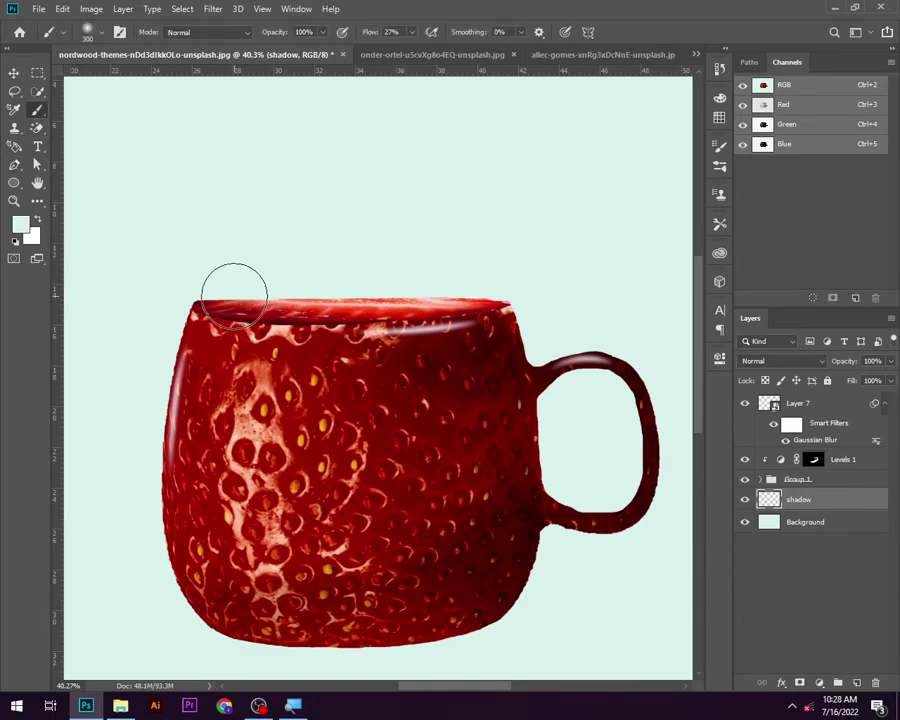
pyautogui.rightClick(263, 227)
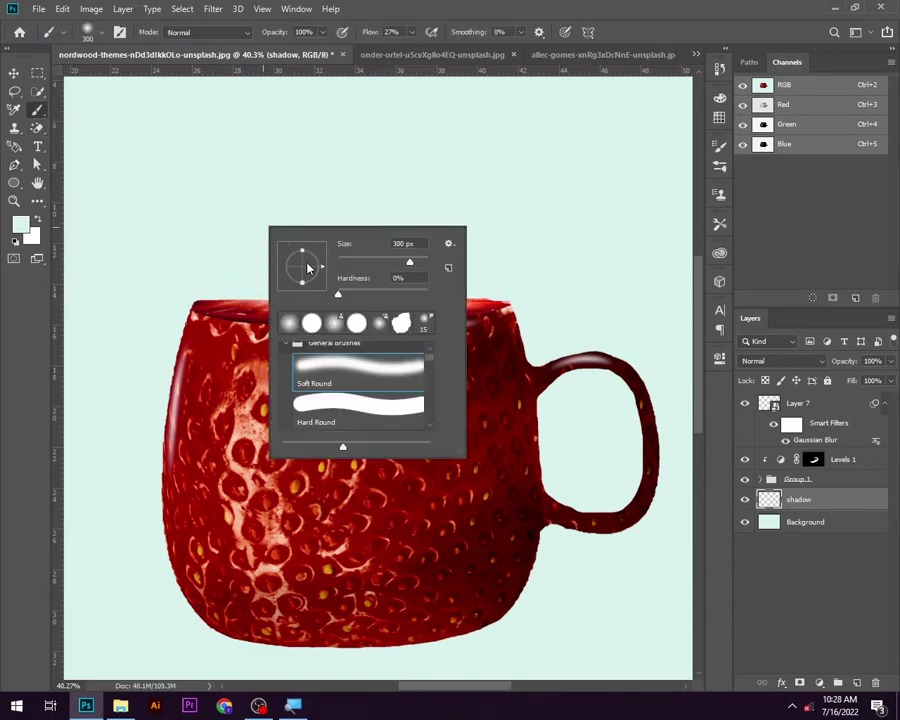
pyautogui.scroll(1, 371, 375)
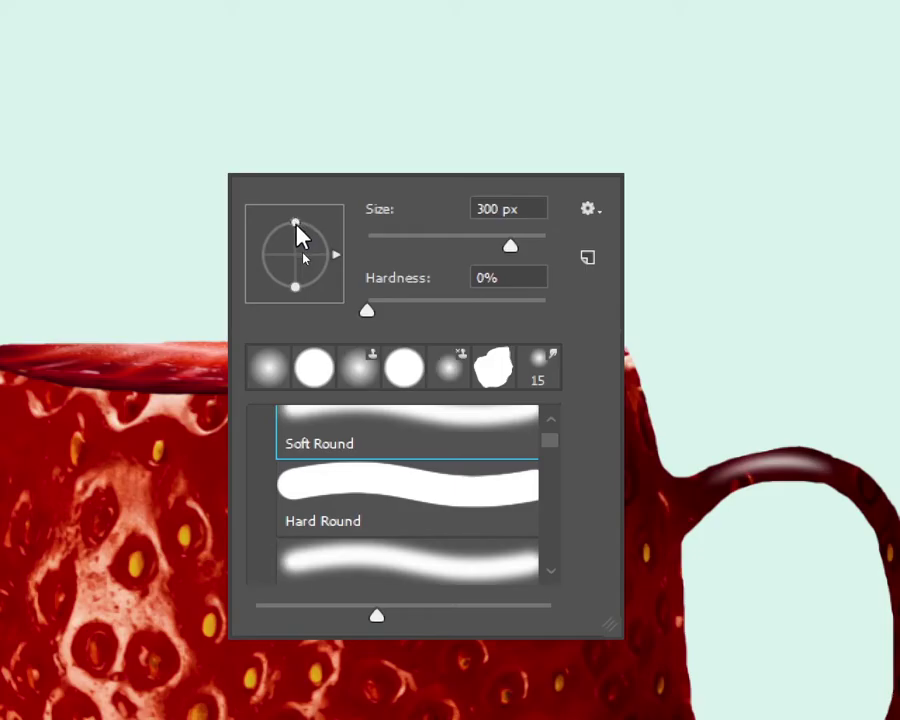
pyautogui.moveTo(302, 252); pyautogui.dragTo(301, 265)
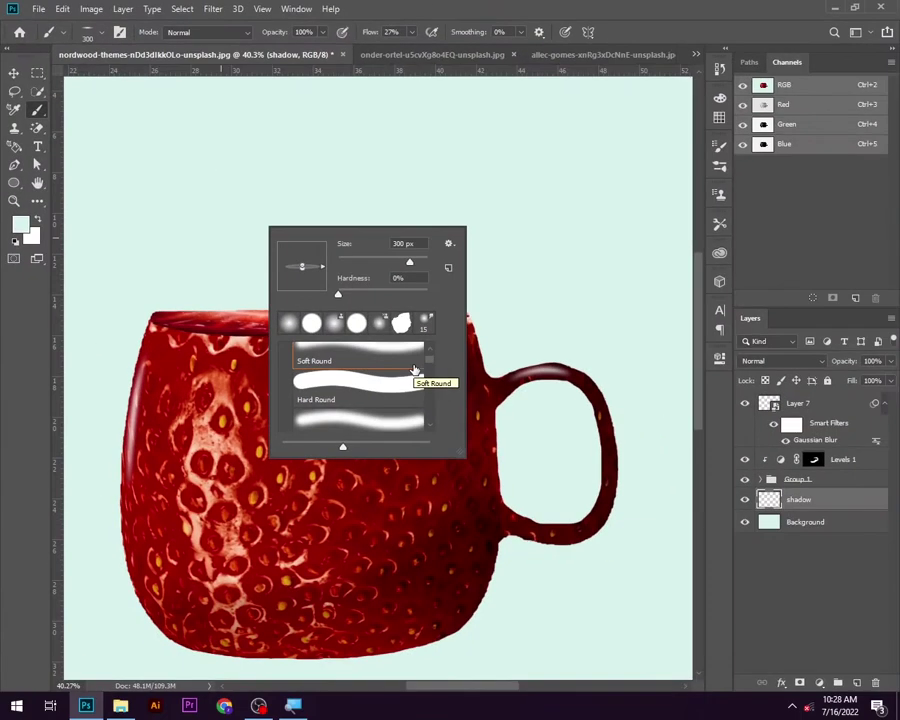
pyautogui.scroll(-5, 338, 470)
pyautogui.click(338, 470)
pyautogui.press('v')
pyautogui.keyDown('alt'); pyautogui.scroll(2, 372, 468); pyautogui.keyUp('alt')
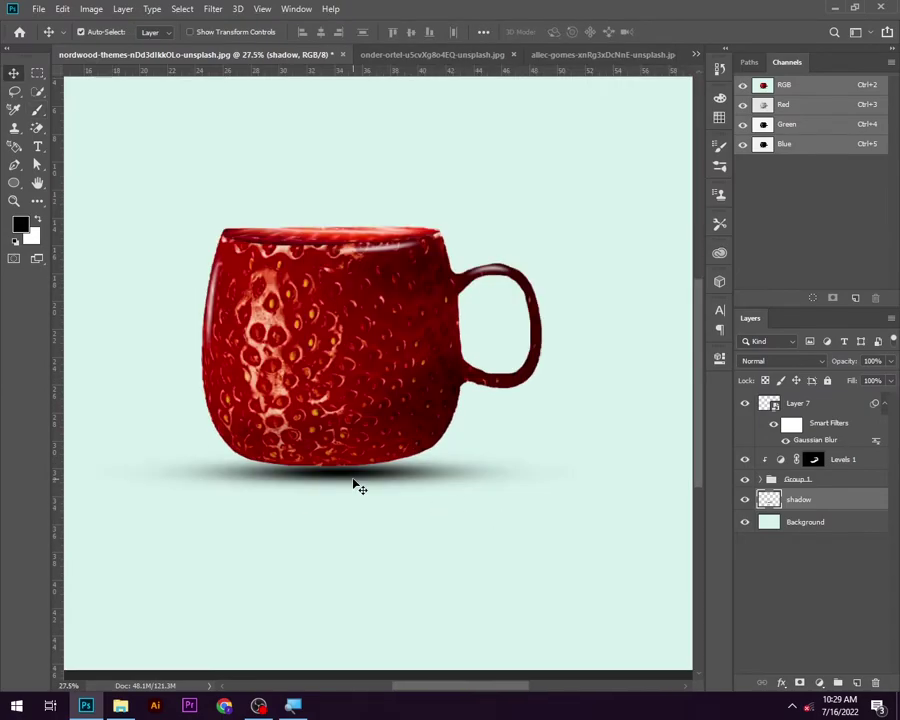
pyautogui.moveTo(354, 477); pyautogui.dragTo(344, 484)
# Step: Copy the two-strawberries layer from the strawberries image into the mug document
pyautogui.keyDown('alt'); pyautogui.scroll(-3, 555, 284); pyautogui.keyUp('alt')
pyautogui.click(404, 56)
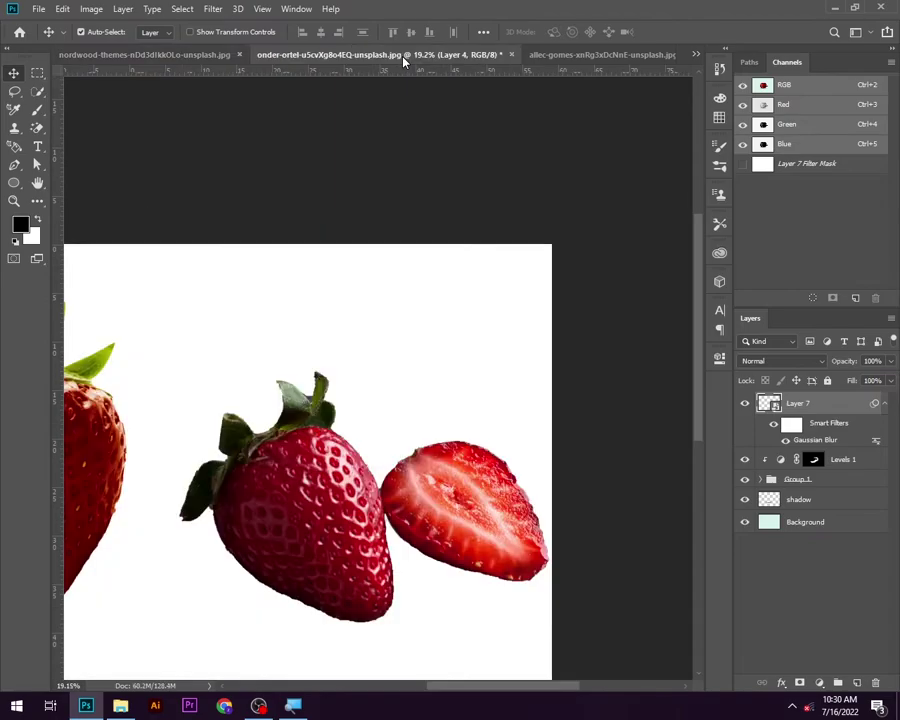
pyautogui.keyDown('alt'); pyautogui.scroll(-1, 452, 367); pyautogui.keyUp('alt')
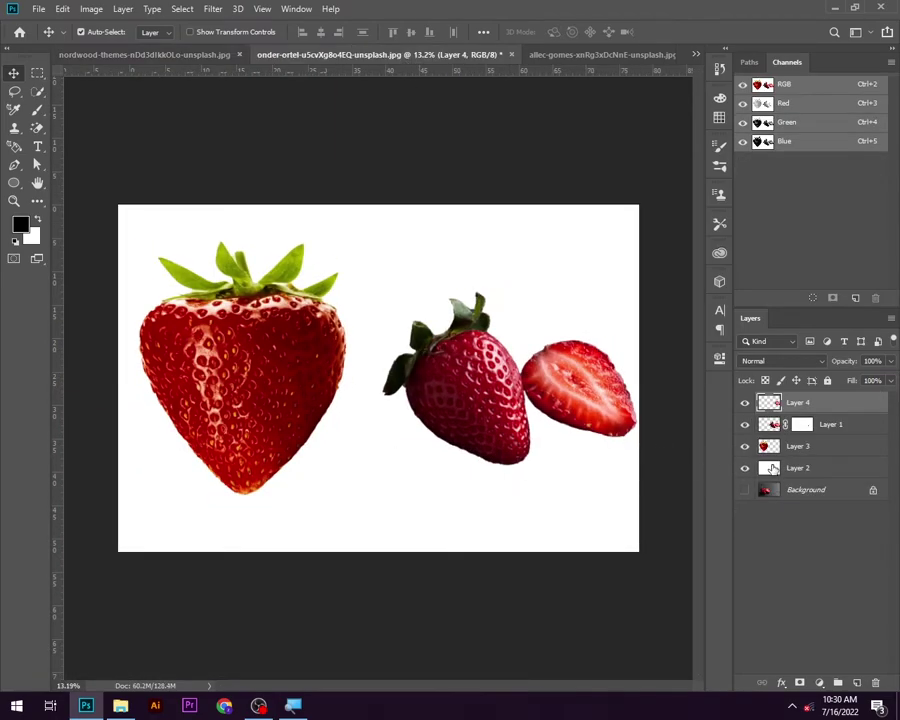
pyautogui.click(830, 424)
pyautogui.moveTo(463, 401)
pyautogui.mouseDown()
pyautogui.moveTo(315, 254)
pyautogui.moveTo(187, 62)
pyautogui.moveTo(337, 367)
pyautogui.moveTo(410, 452)
pyautogui.mouseUp()
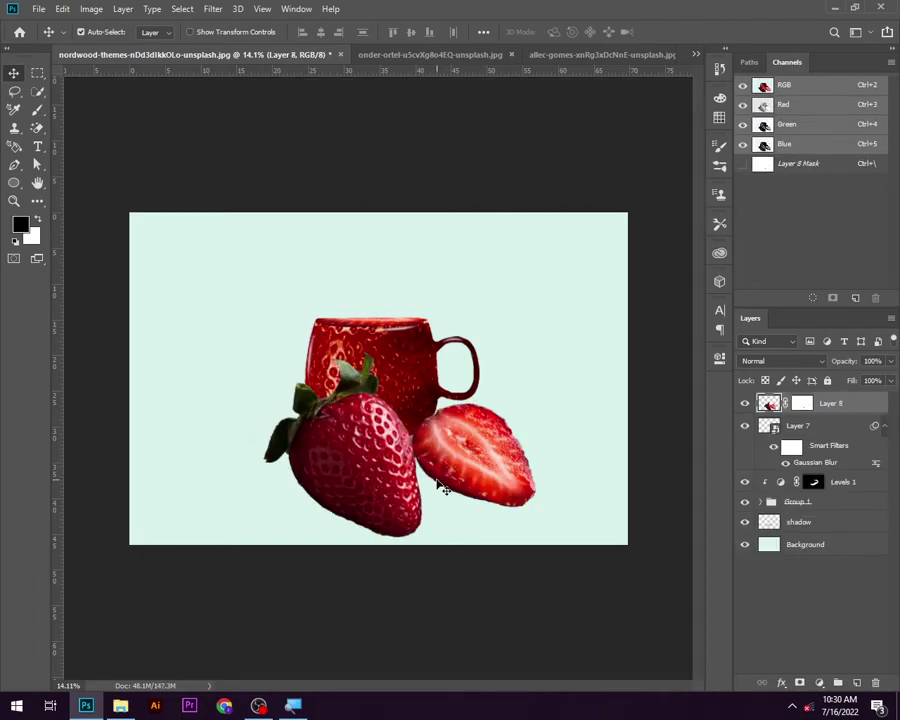
# Step: Flip the strawberries horizontally, shrink them to about 46%, and place them by the mug's base
pyautogui.hotkey('ctrl', 't')
pyautogui.moveTo(548, 352)
pyautogui.mouseDown()
pyautogui.moveTo(558, 378)
pyautogui.moveTo(540, 346)
pyautogui.mouseUp()
pyautogui.rightClick(373, 444)
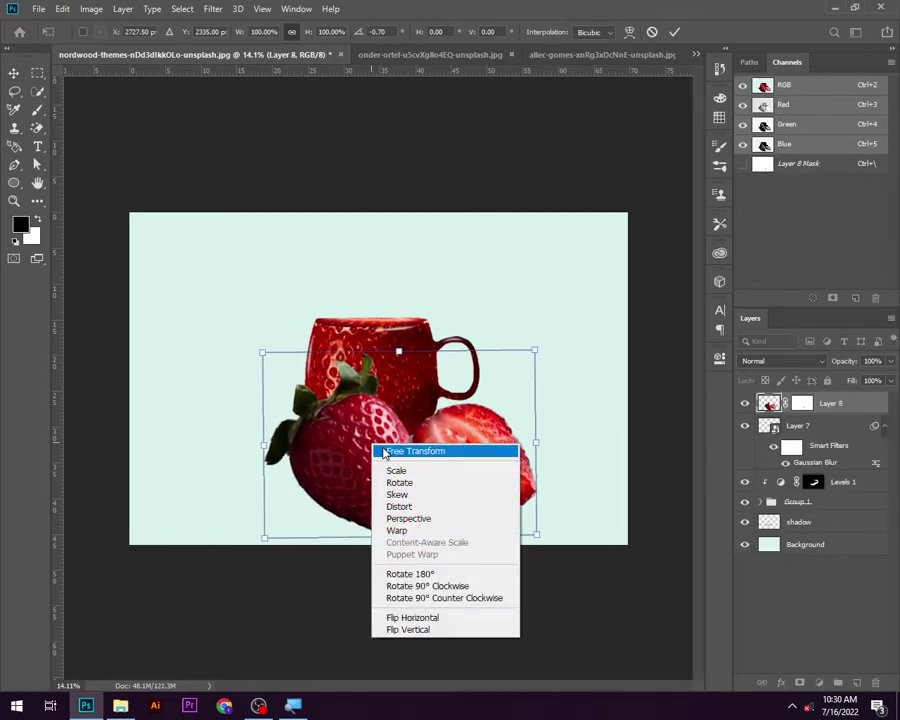
pyautogui.click(424, 619)
pyautogui.moveTo(437, 462); pyautogui.dragTo(521, 466)
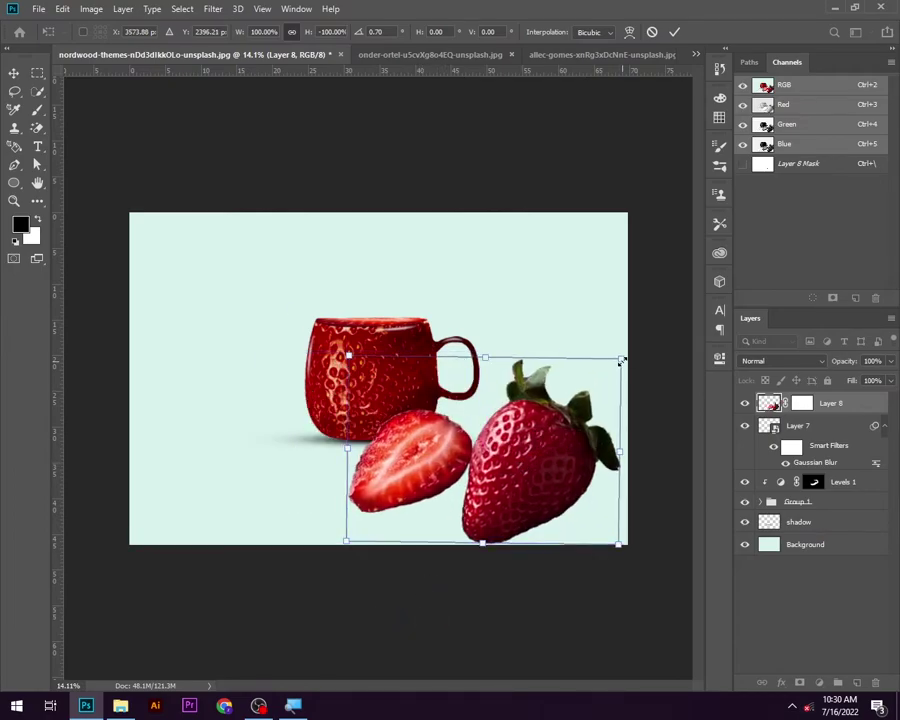
pyautogui.moveTo(618, 360); pyautogui.dragTo(516, 422)
pyautogui.moveTo(465, 493); pyautogui.dragTo(481, 474)
pyautogui.moveTo(527, 406); pyautogui.dragTo(497, 418)
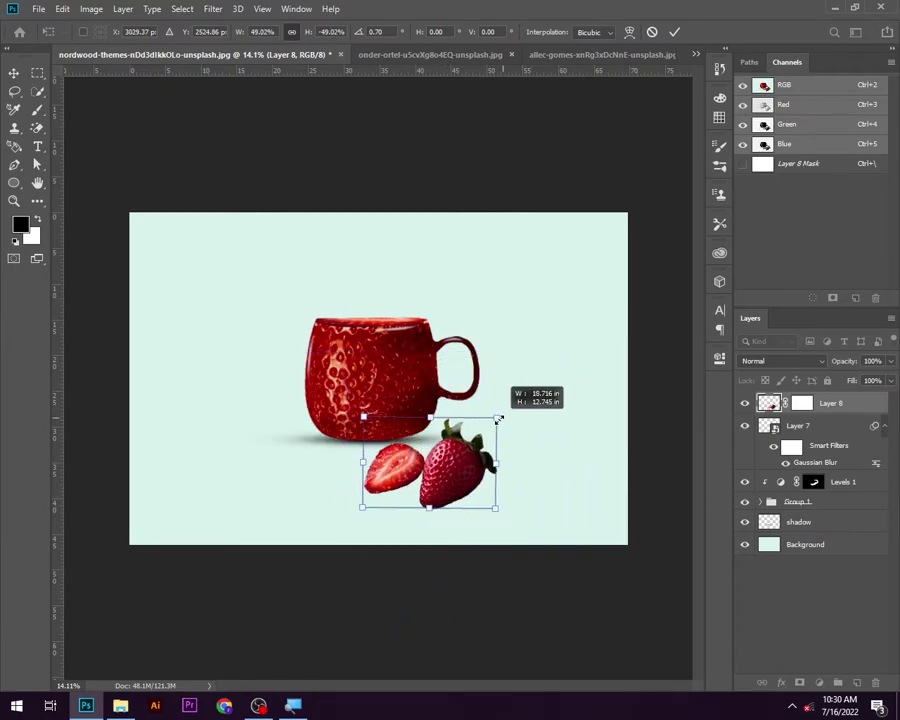
pyautogui.moveTo(462, 478); pyautogui.dragTo(487, 466)
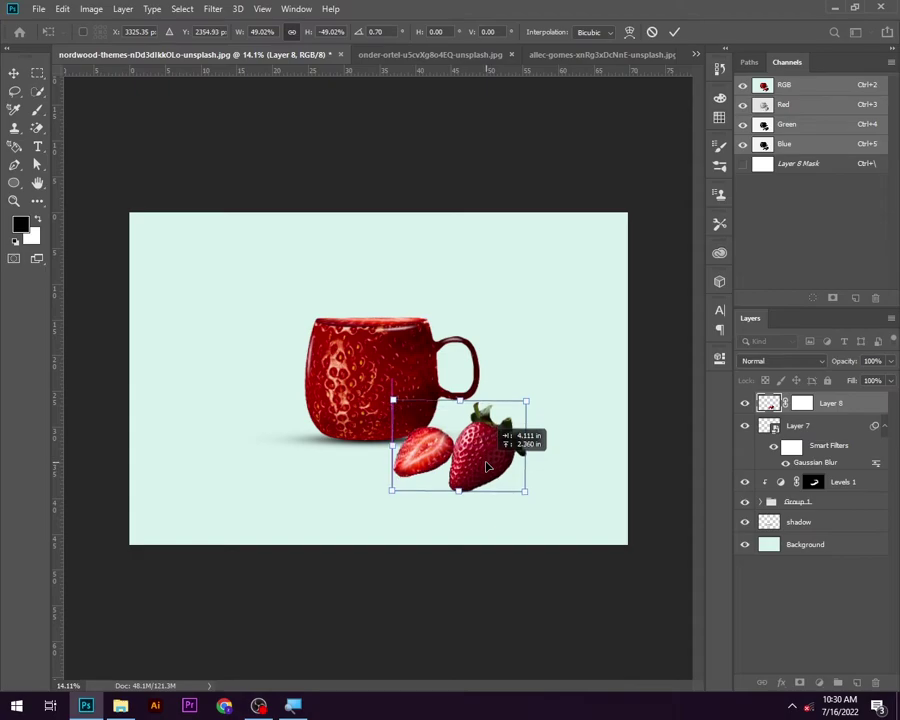
pyautogui.moveTo(526, 400); pyautogui.dragTo(518, 405)
pyautogui.moveTo(487, 461); pyautogui.dragTo(487, 449)
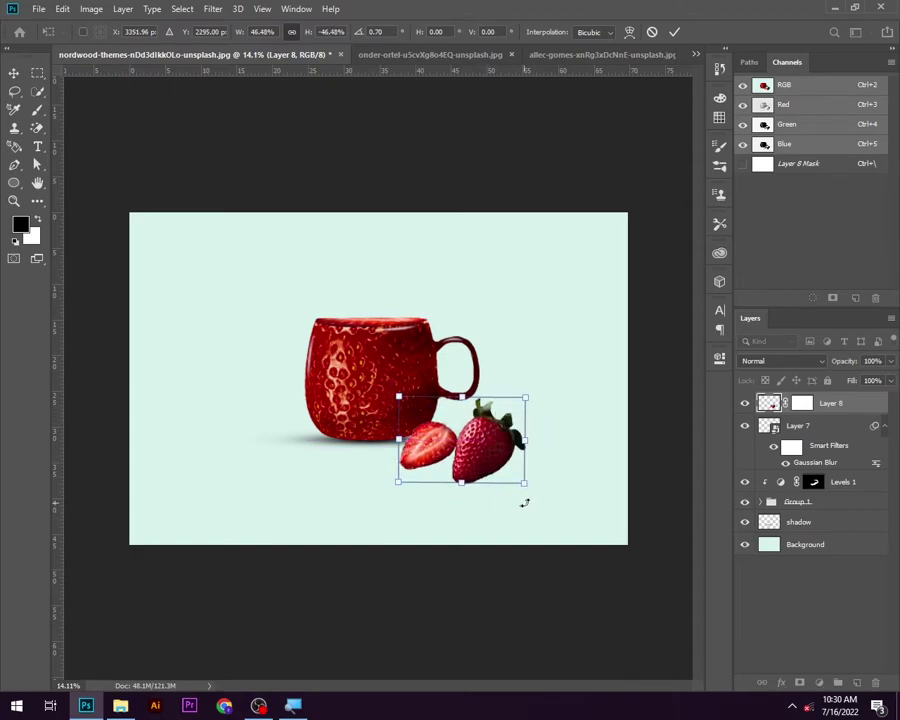
pyautogui.click(676, 31)
pyautogui.click(37, 110)
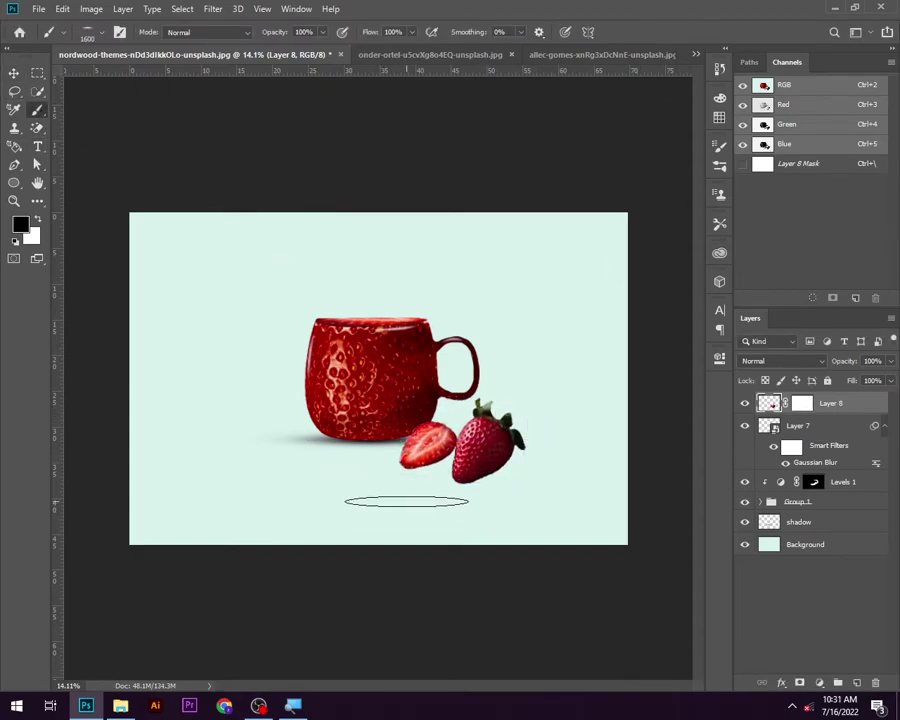
# Step: On the shadow layer, paint a soft shadow under the halved strawberry with a 400 px brush
pyautogui.press('[')
pyautogui.press('[')
pyautogui.press('[')
pyautogui.press('[')
pyautogui.press('[')
pyautogui.press('[')
pyautogui.scroll(2, 416, 495)
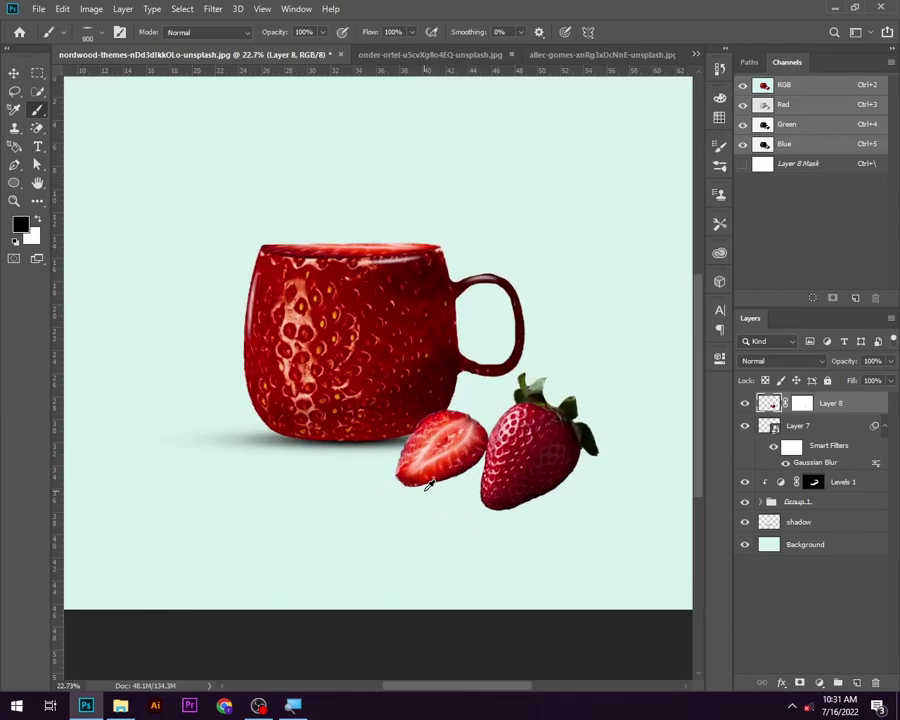
pyautogui.scroll(1, 426, 492)
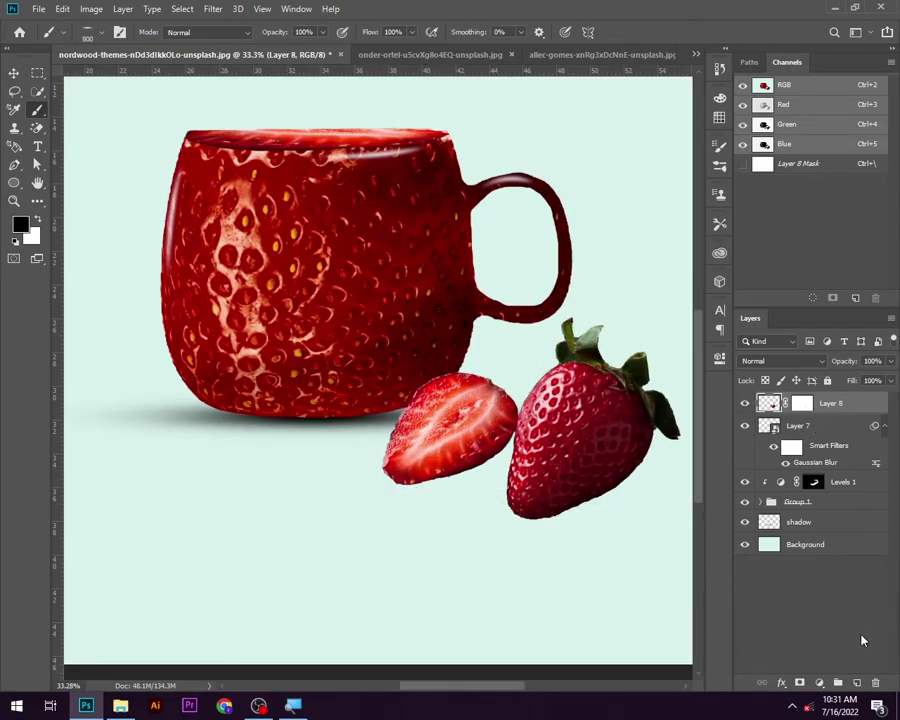
pyautogui.click(800, 522)
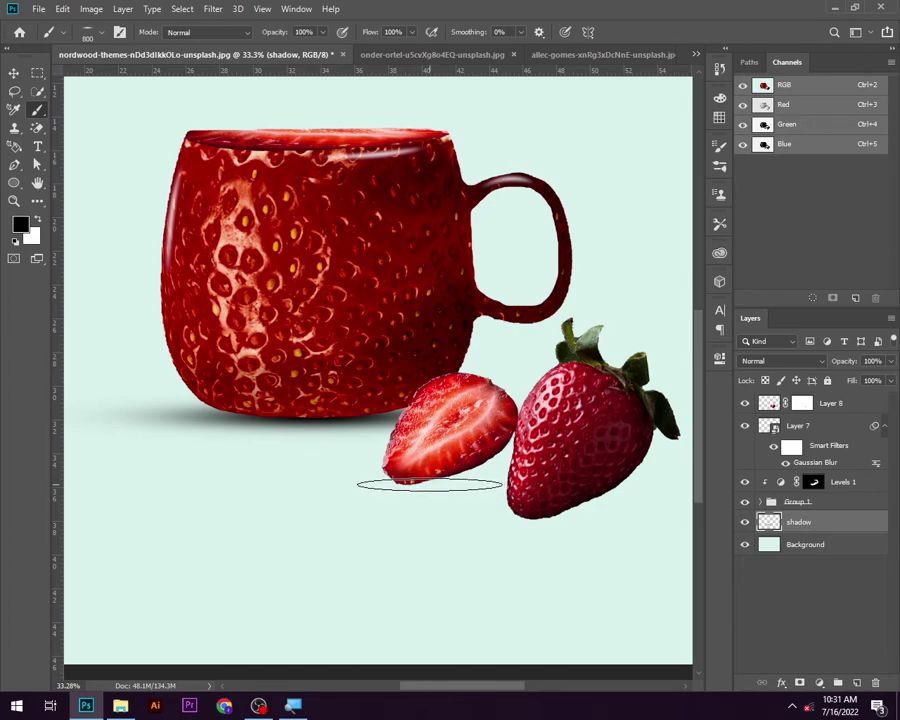
pyautogui.press('[')
pyautogui.press('[')
pyautogui.moveTo(420, 484); pyautogui.dragTo(360, 486)
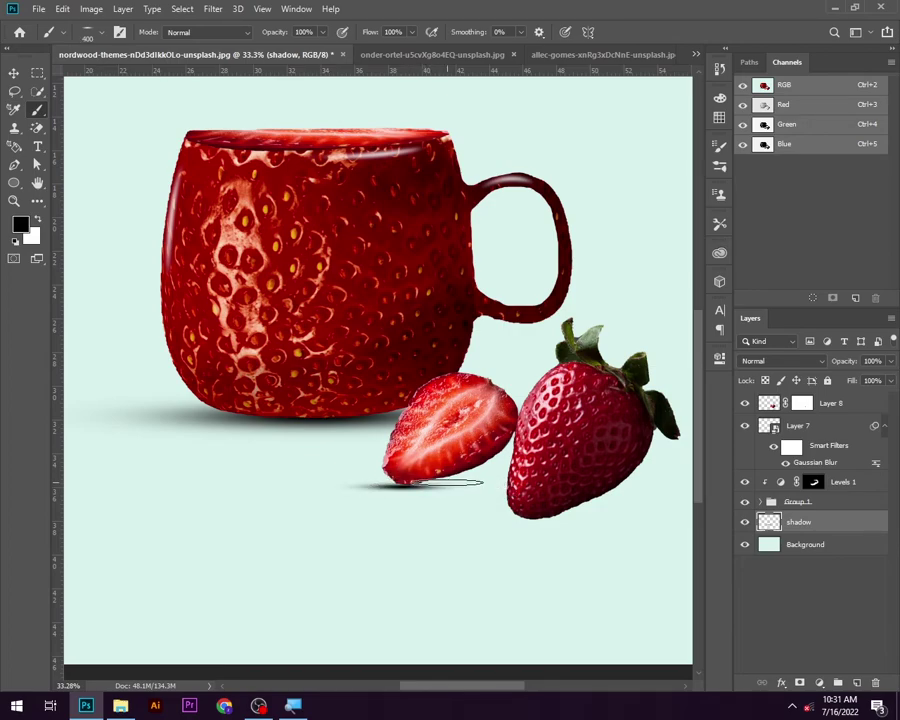
pyautogui.moveTo(443, 484); pyautogui.dragTo(420, 481)
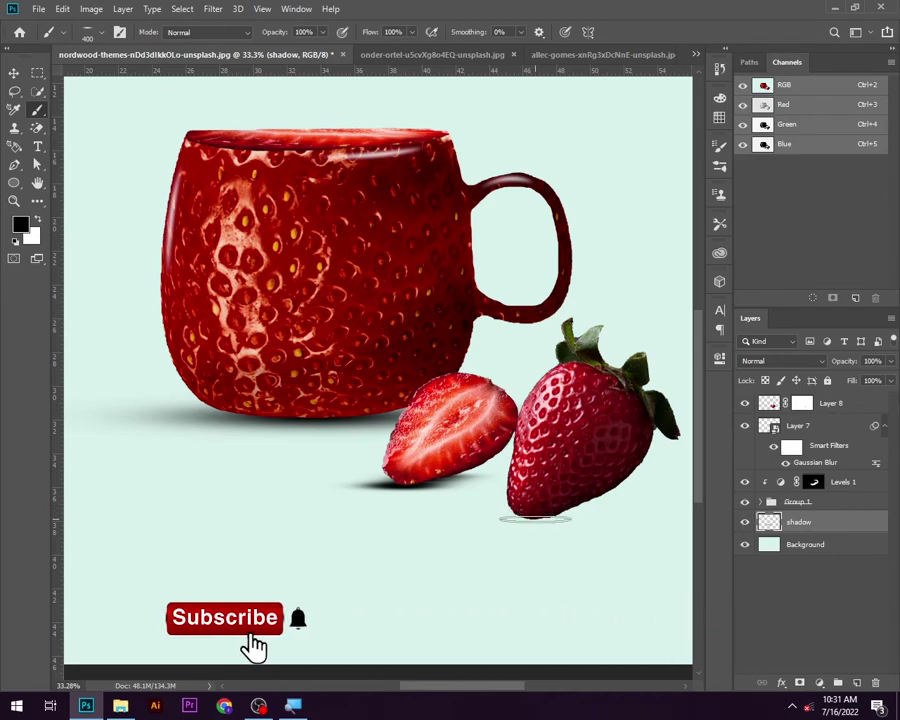
# Step: Paint a 250 px shadow under the whole strawberry and fit the image on screen
pyautogui.press('[')
pyautogui.press('[')
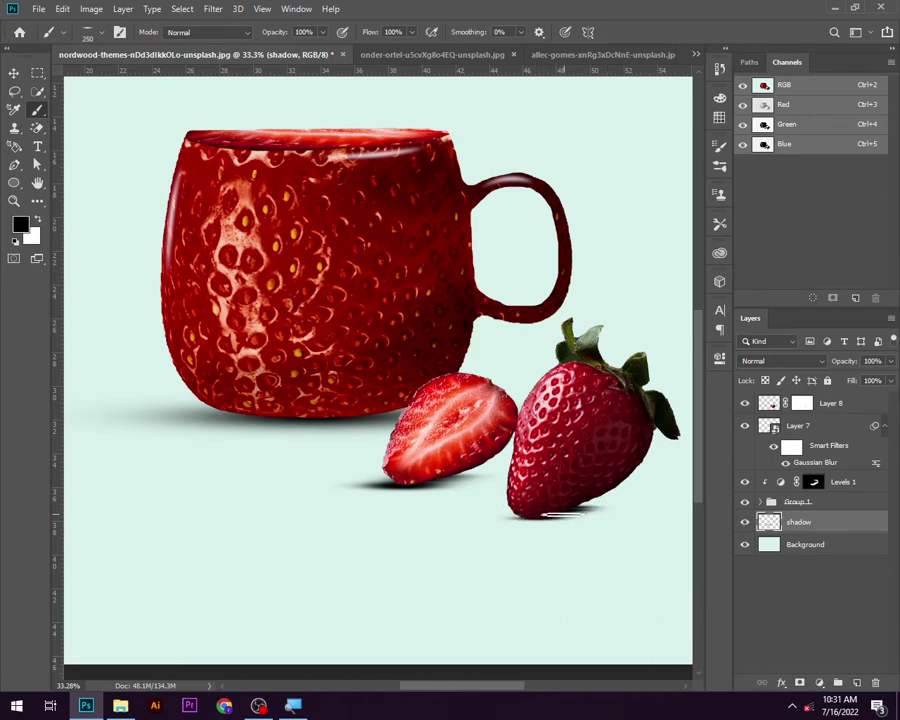
pyautogui.moveTo(590, 497); pyautogui.dragTo(585, 501)
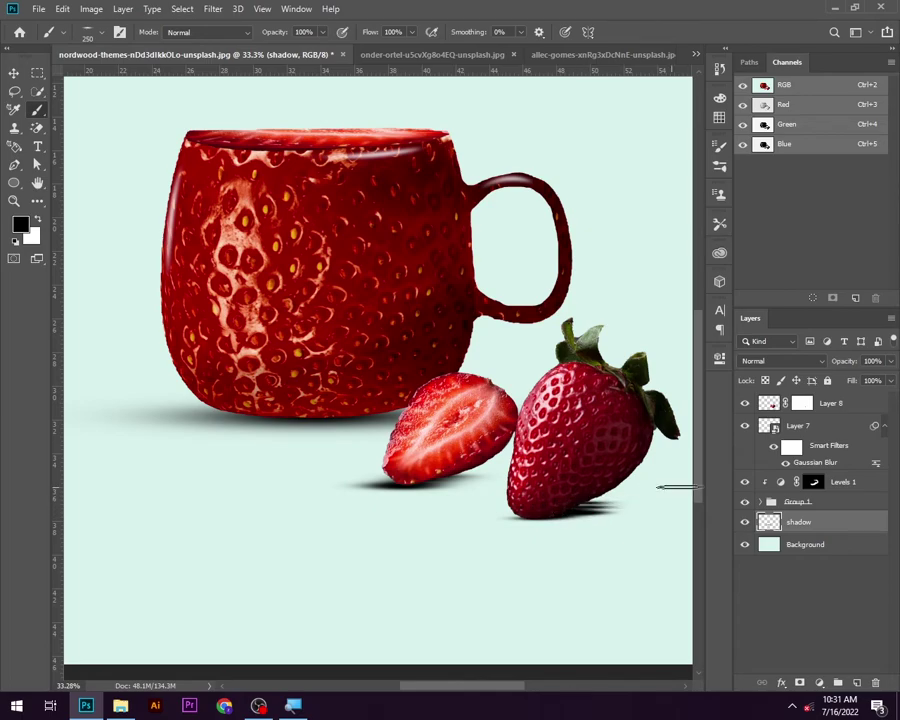
pyautogui.hotkey('ctrl', '0')
pyautogui.click(805, 544)
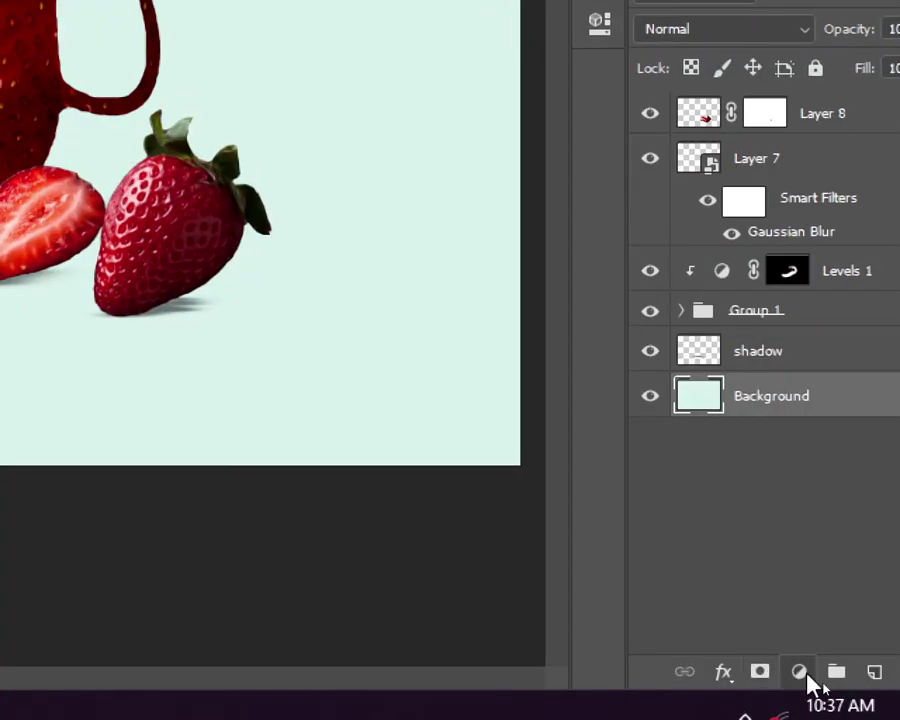
# Step: Add a linear Gradient Fill layer behind the scene using the foreground-to-background preset, 90° at 200% scale
pyautogui.click(819, 682)
pyautogui.click(828, 229)
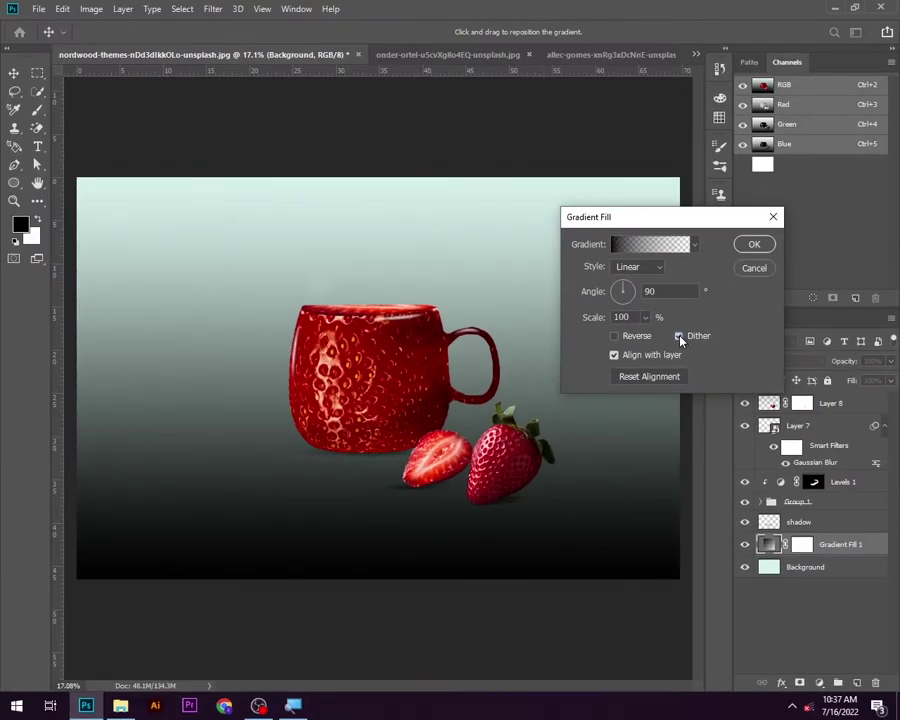
pyautogui.click(637, 245)
pyautogui.click(550, 206)
pyautogui.click(542, 420)
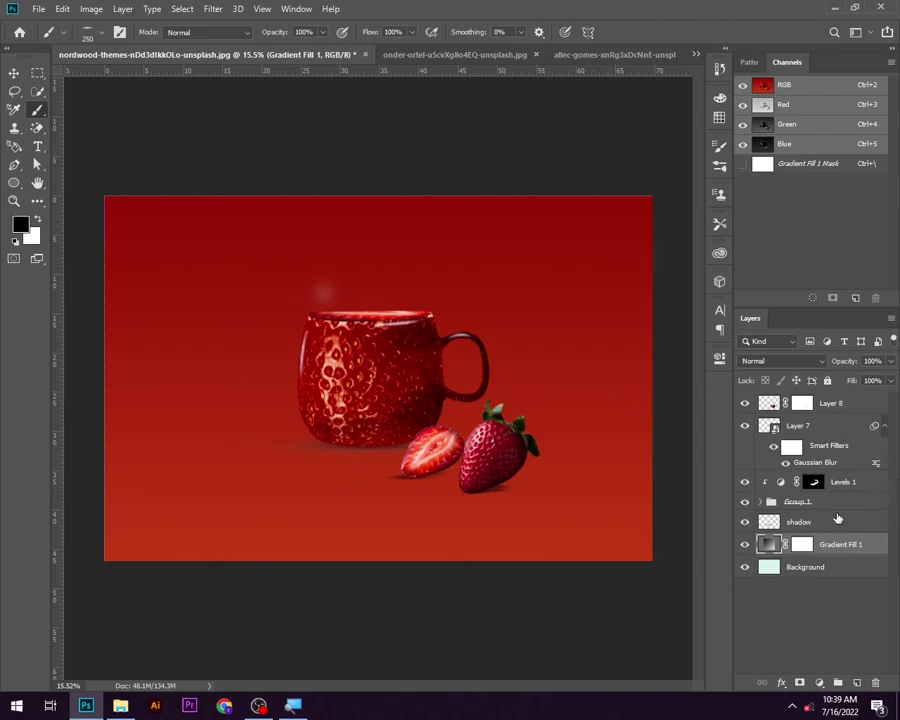
pyautogui.scroll(2, 572, 486)
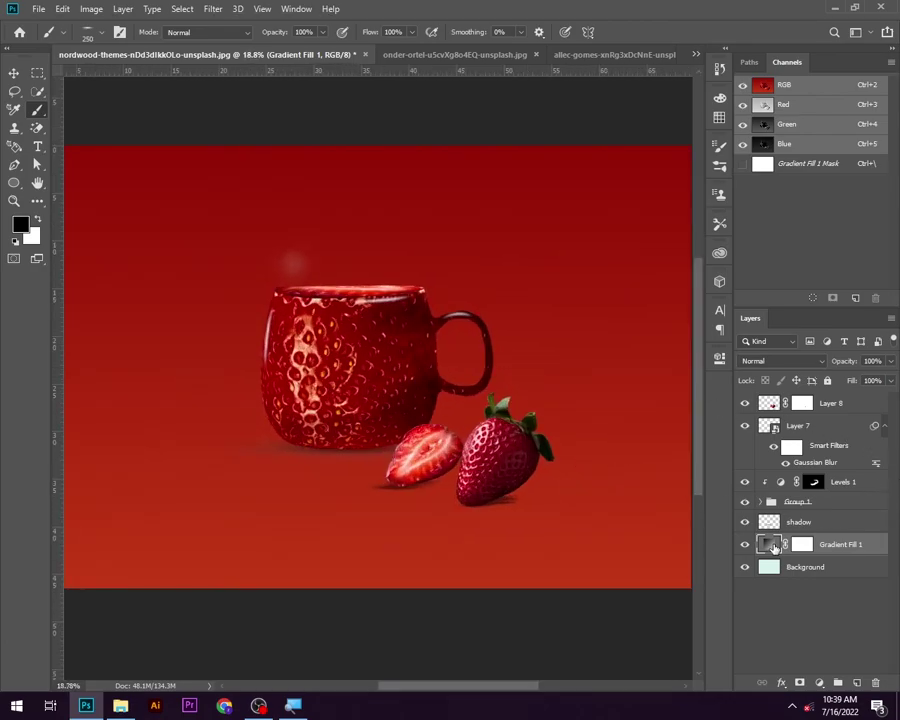
# Step: Set the gradient fill's left colour stop to deep red #920001
pyautogui.doubleClick(768, 553)
pyautogui.click(646, 244)
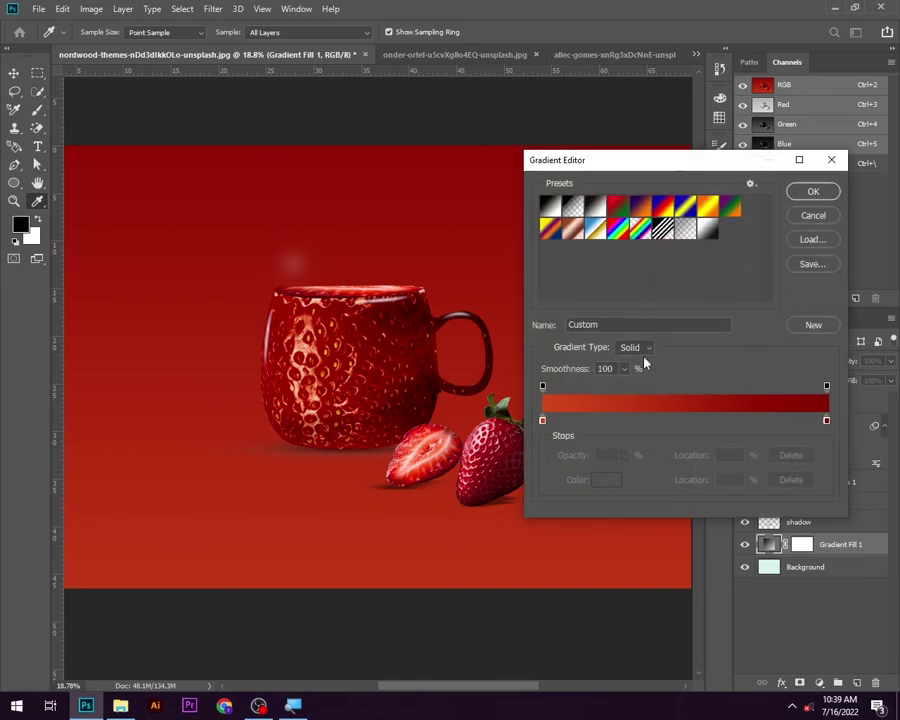
pyautogui.click(543, 421)
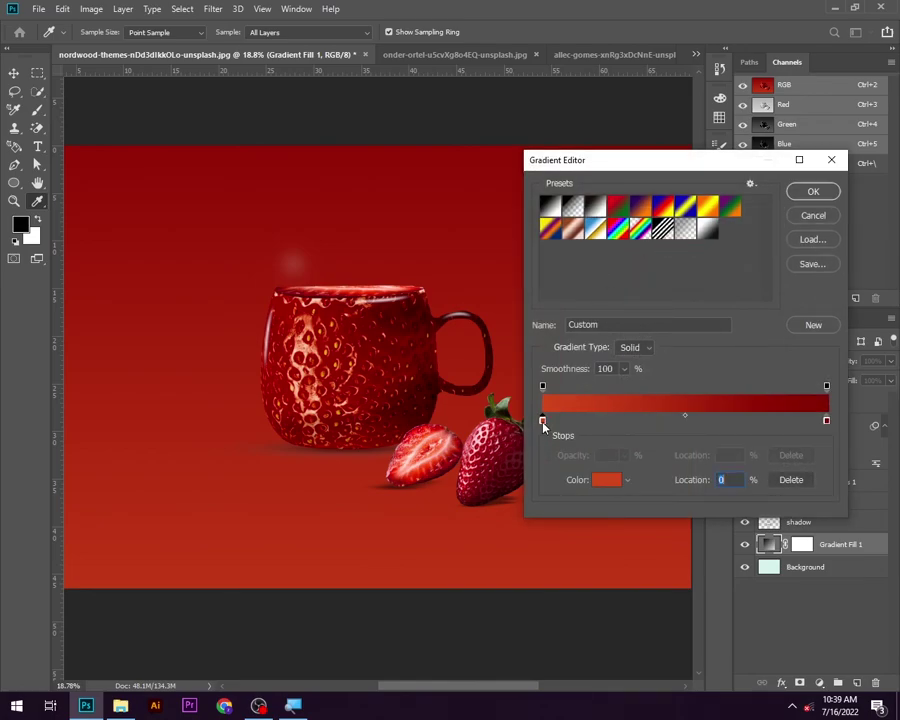
pyautogui.doubleClick(543, 421)
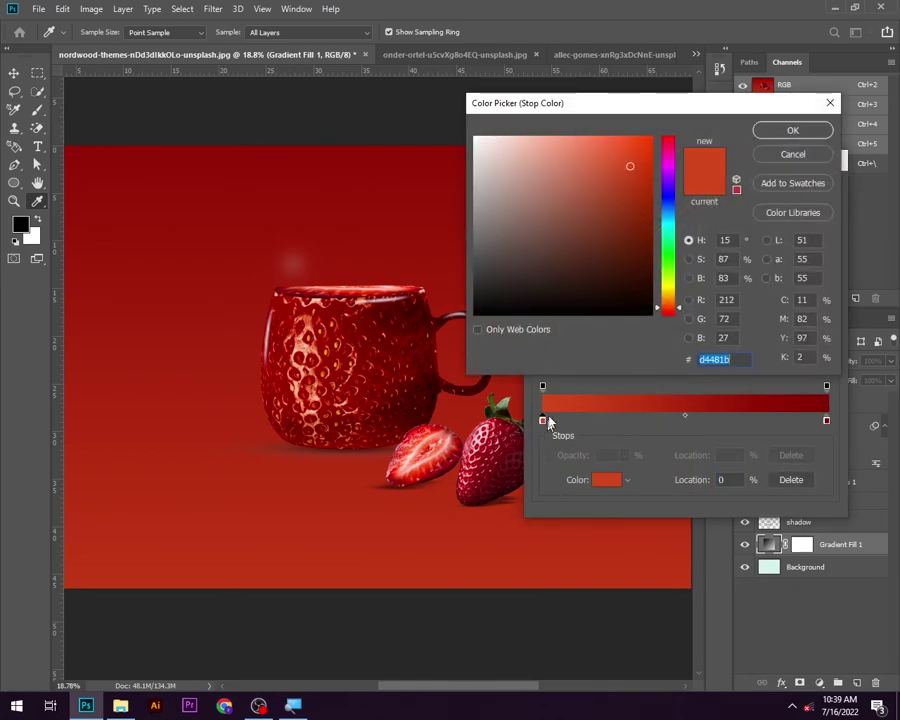
pyautogui.click(326, 325)
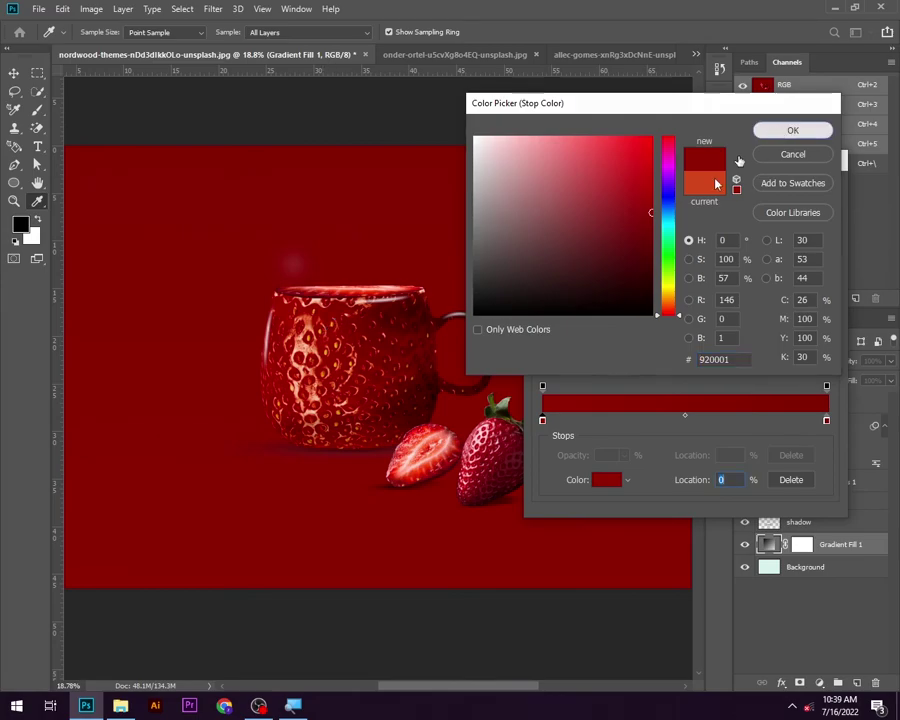
pyautogui.press('Return')
# Step: Darken the right colour stop to maroon and apply the updated gradient fill
pyautogui.moveTo(719, 162)
pyautogui.mouseDown()
pyautogui.moveTo(756, 214)
pyautogui.moveTo(738, 115)
pyautogui.mouseUp()
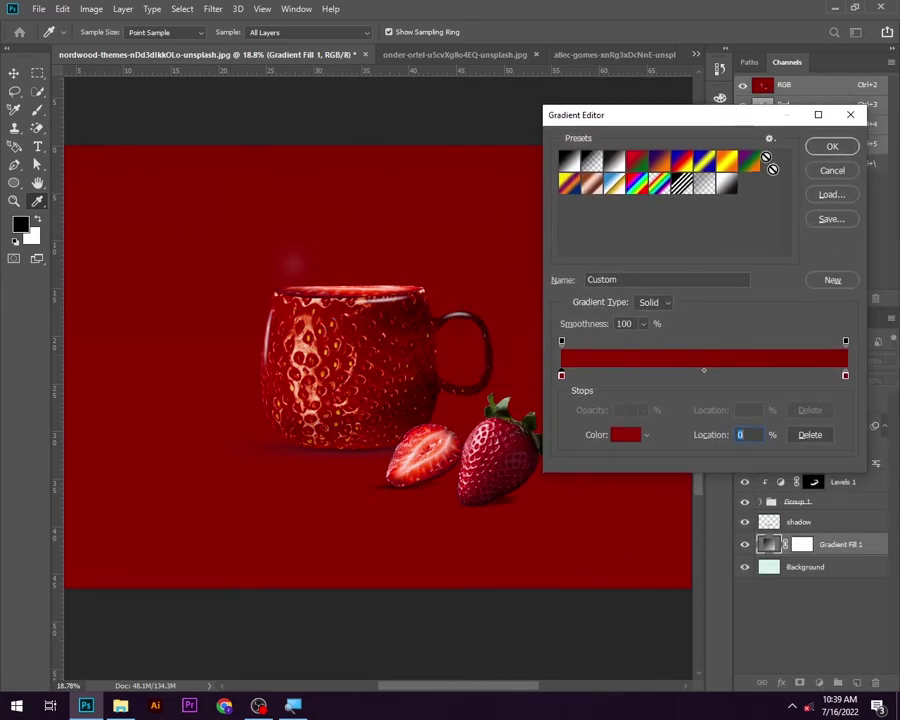
pyautogui.click(424, 375)
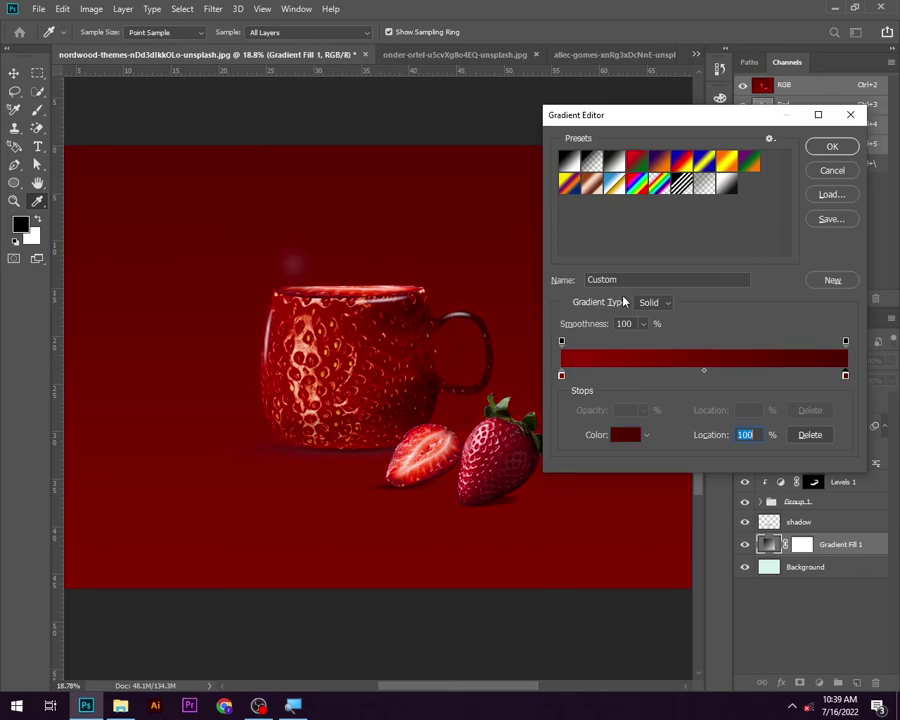
pyautogui.click(828, 148)
pyautogui.click(743, 244)
pyautogui.scroll(-1, 488, 344)
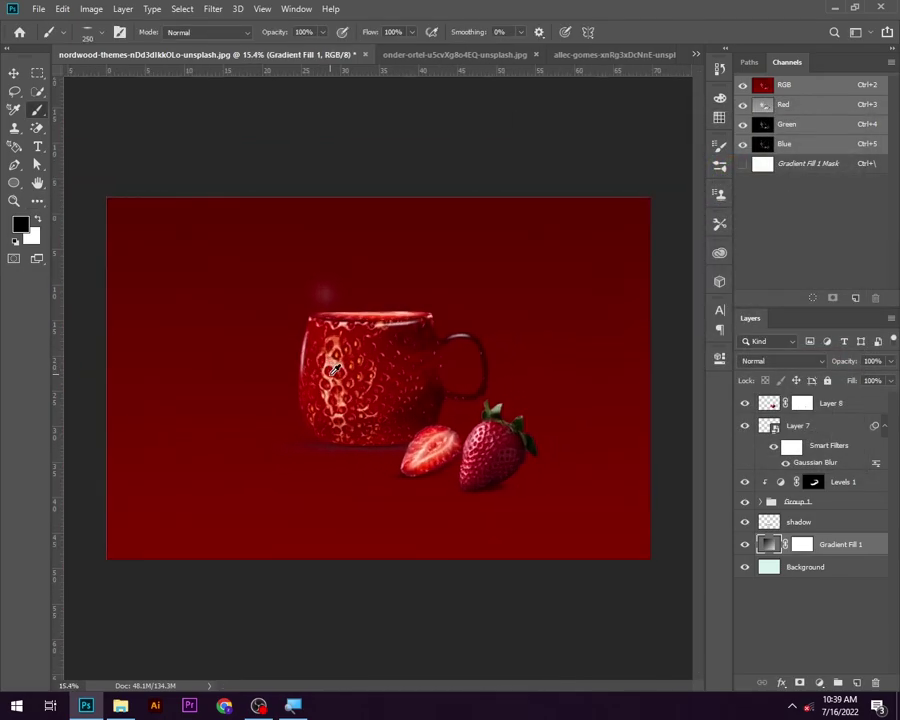